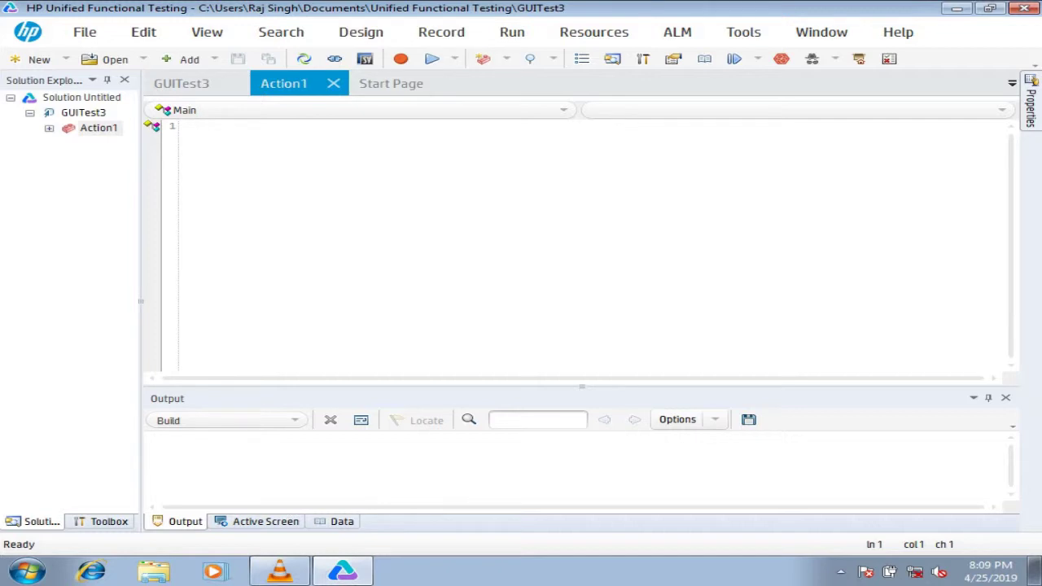
Launch the FlightsGUI MyFlight sample from the Start menu, then bring UFT back to front
click(27, 571)
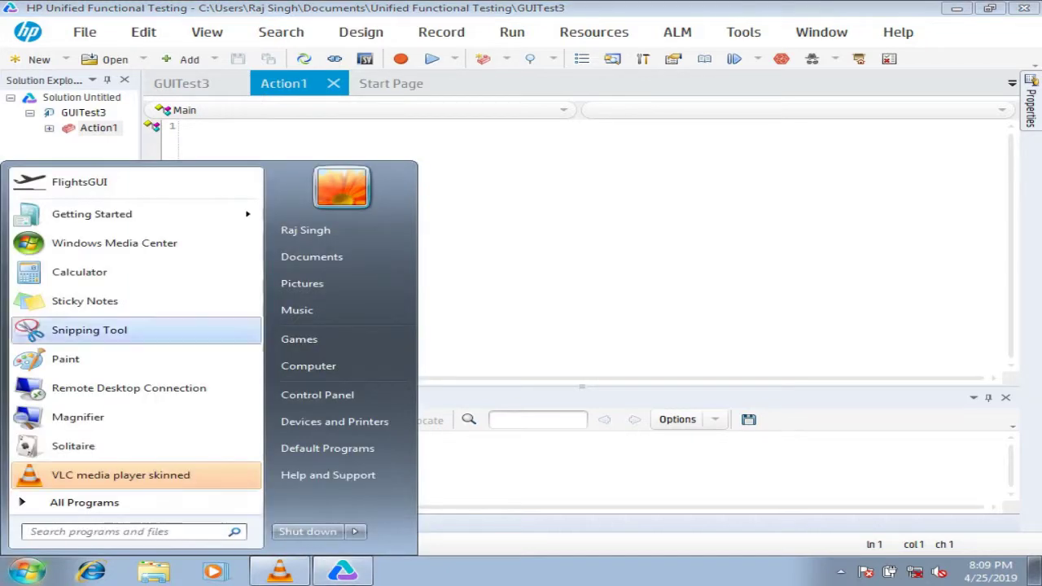
click(79, 182)
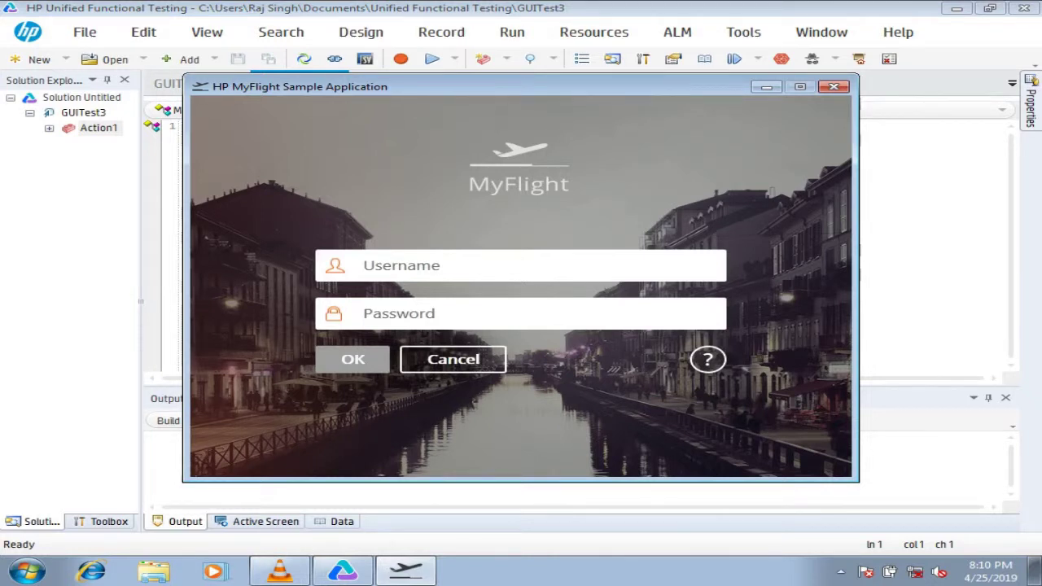
click(342, 571)
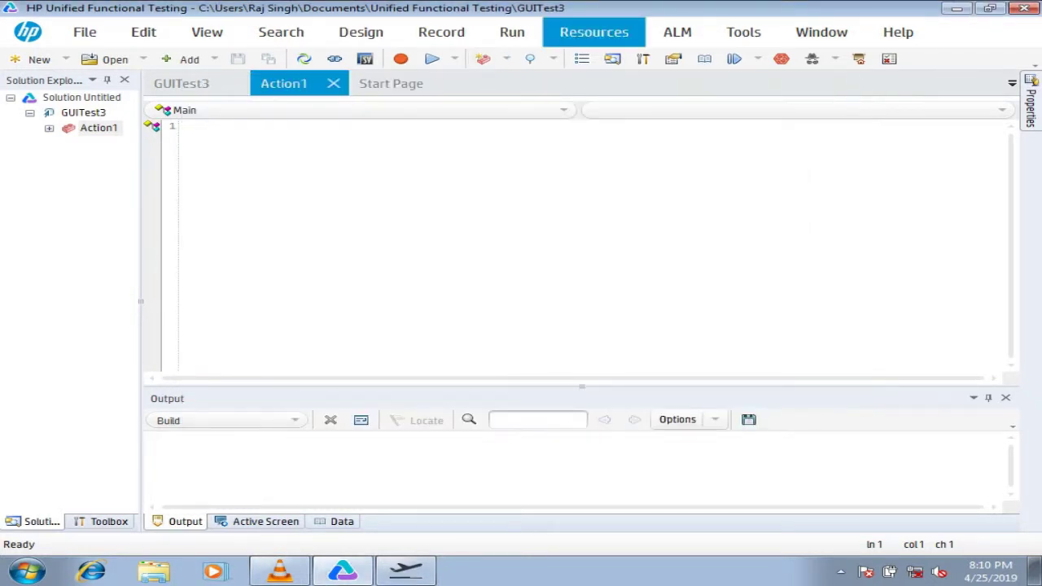
Open the Object Repository (Ctrl+R) on Action1's empty Local node and reposition its window
click(594, 31)
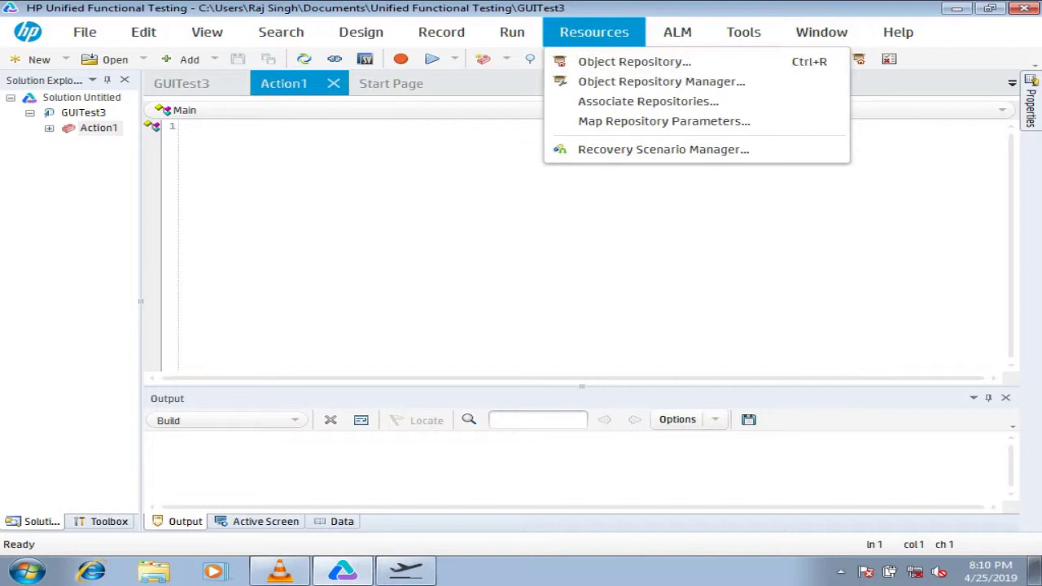
key(ctrl+r)
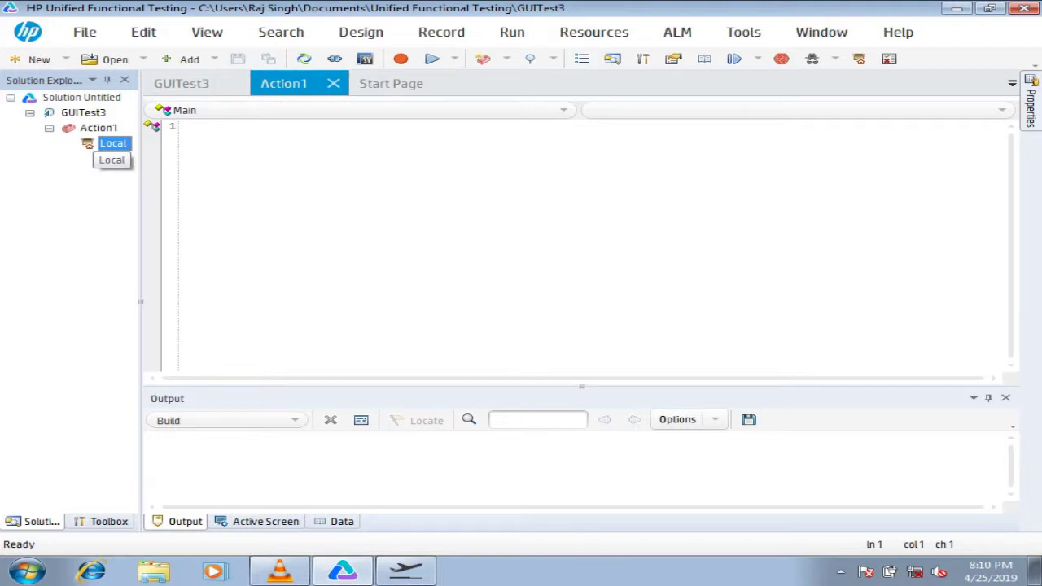
double_click(112, 143)
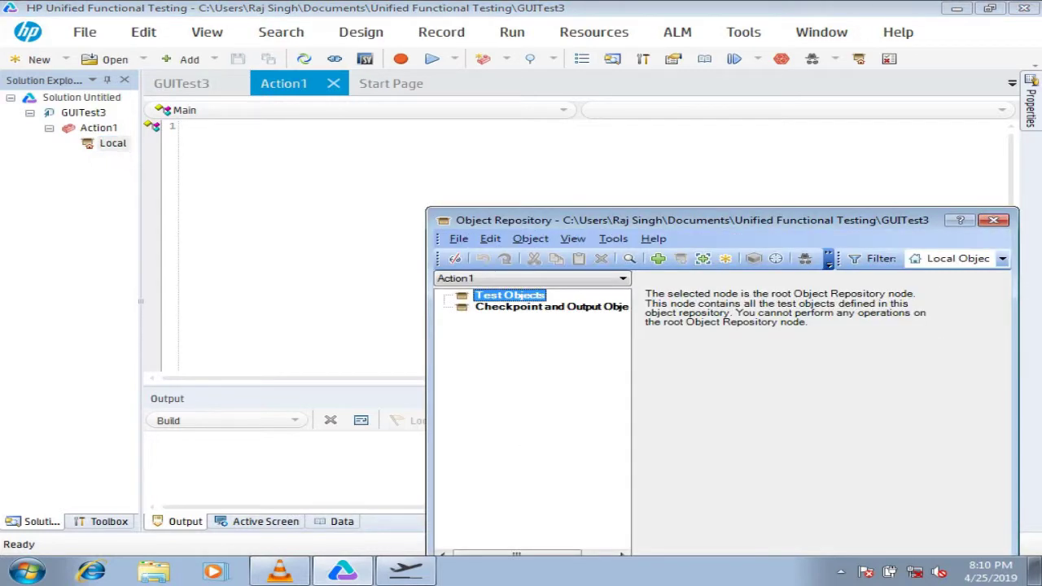
drag(651, 220, 611, 166)
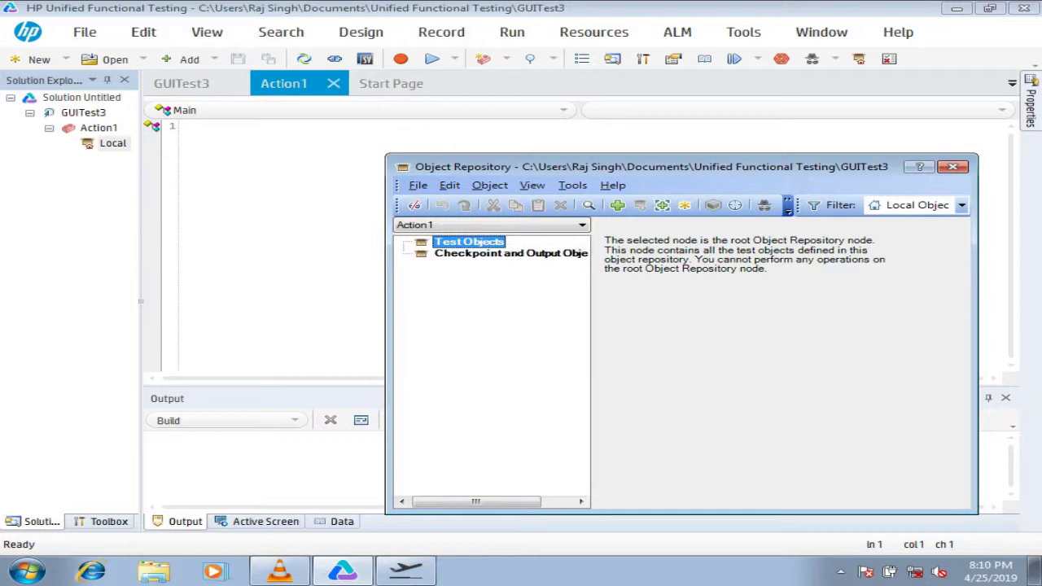
key(Down)
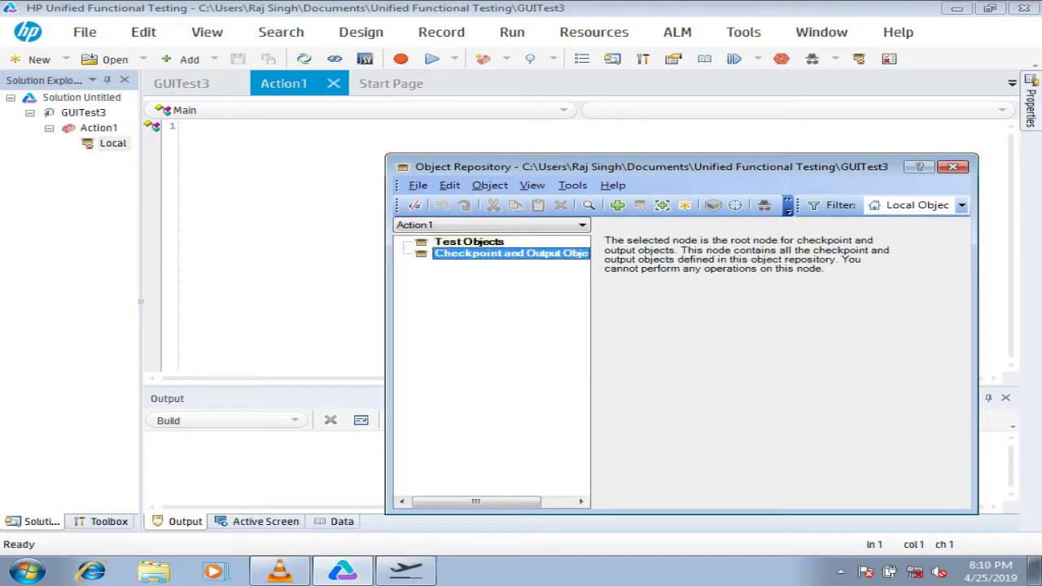
key(Up)
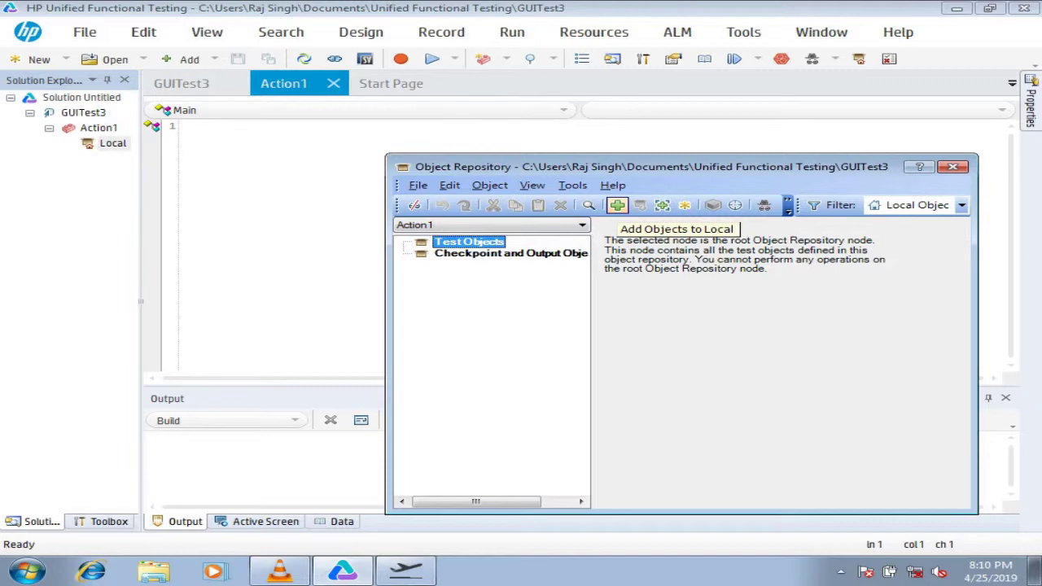
Add MyFlight's Username (agentName) and Password fields locally, then pick the login window
click(616, 205)
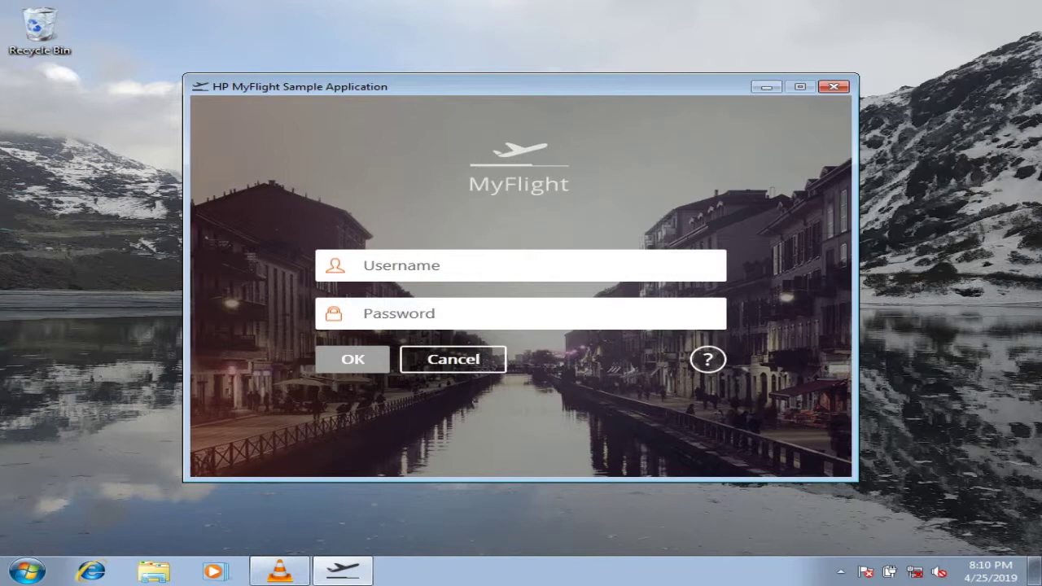
click(521, 266)
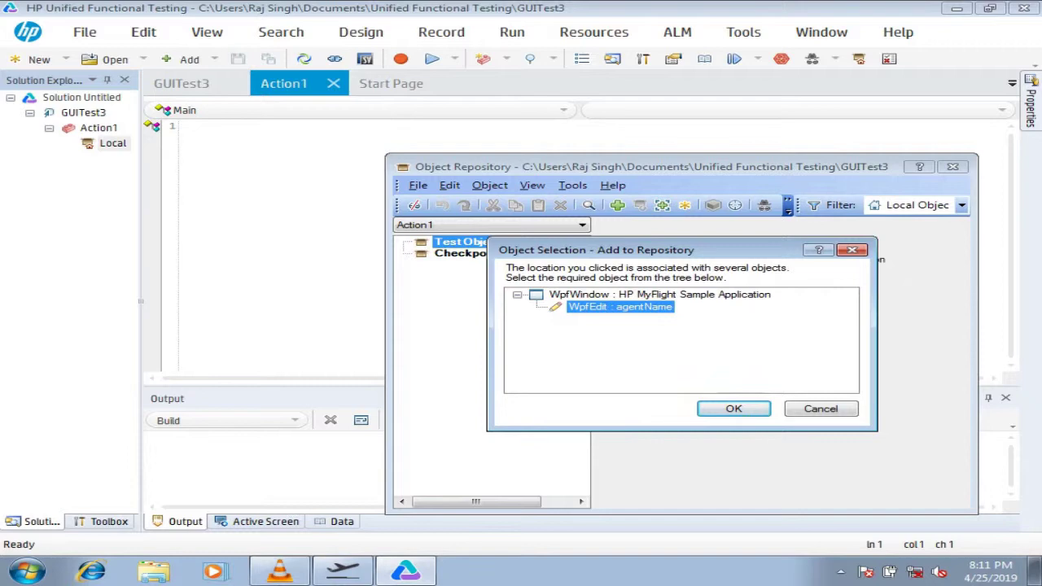
click(733, 409)
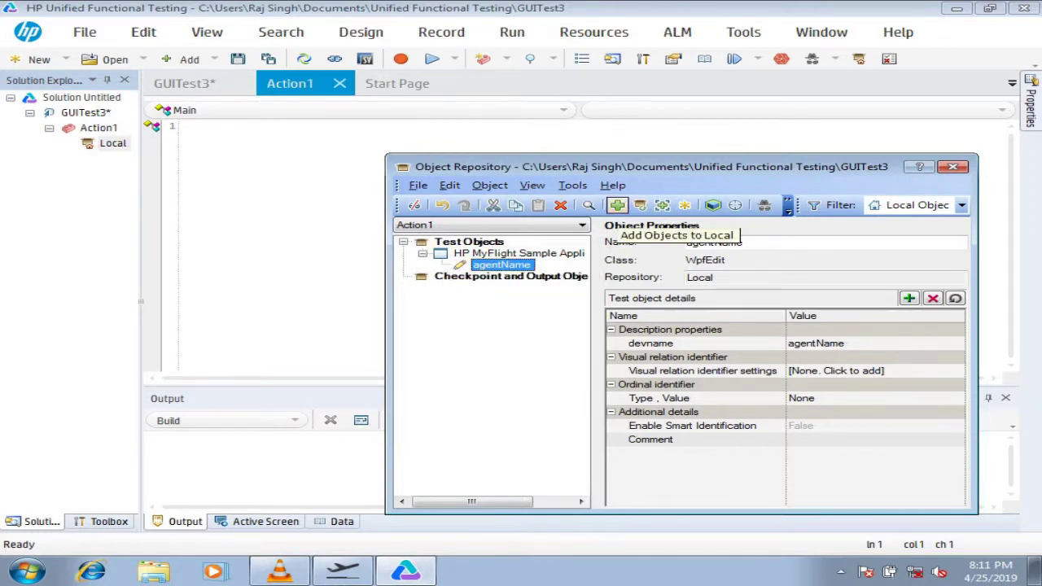
click(618, 205)
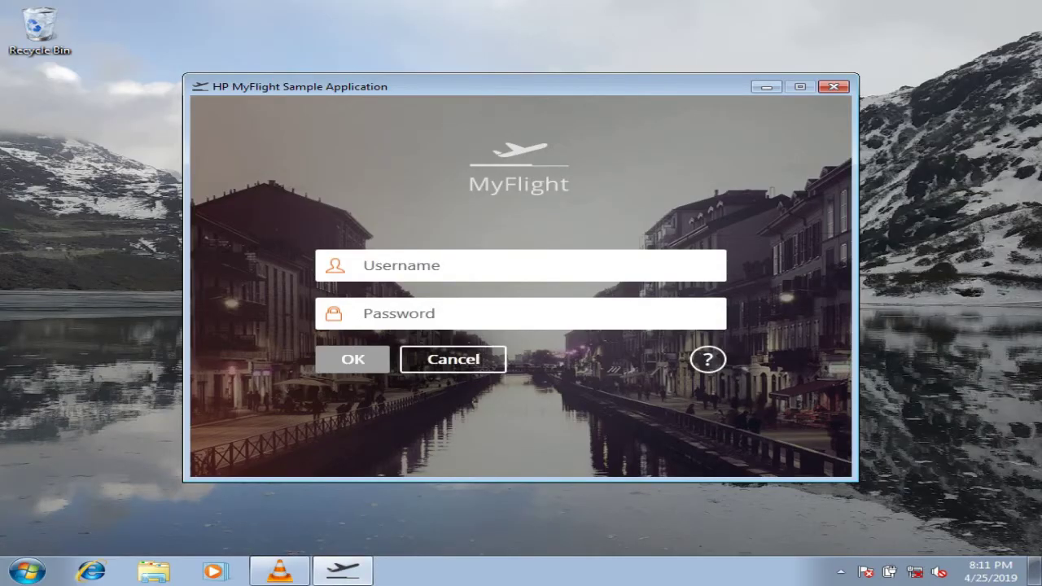
click(521, 313)
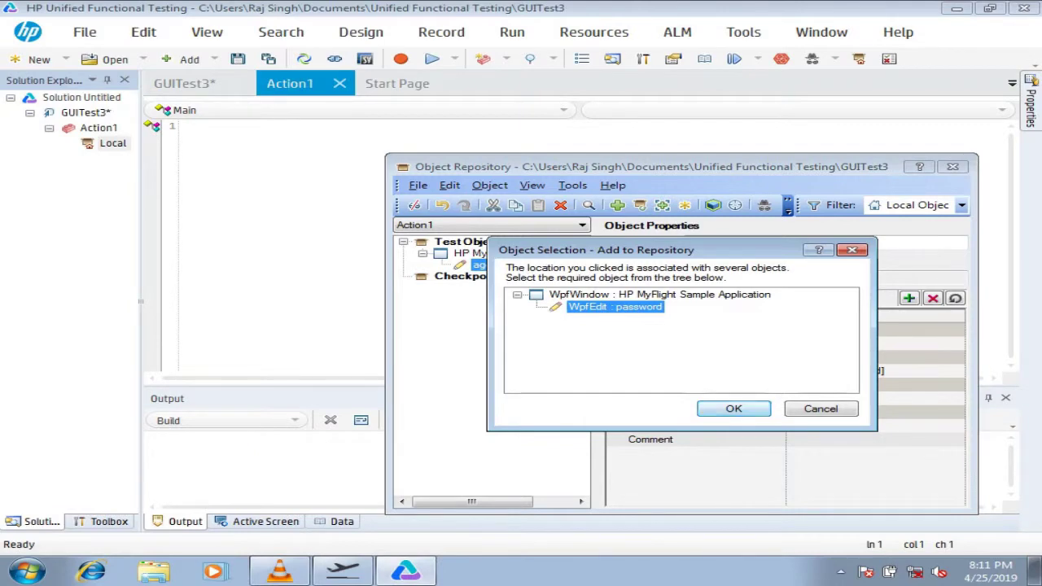
click(733, 408)
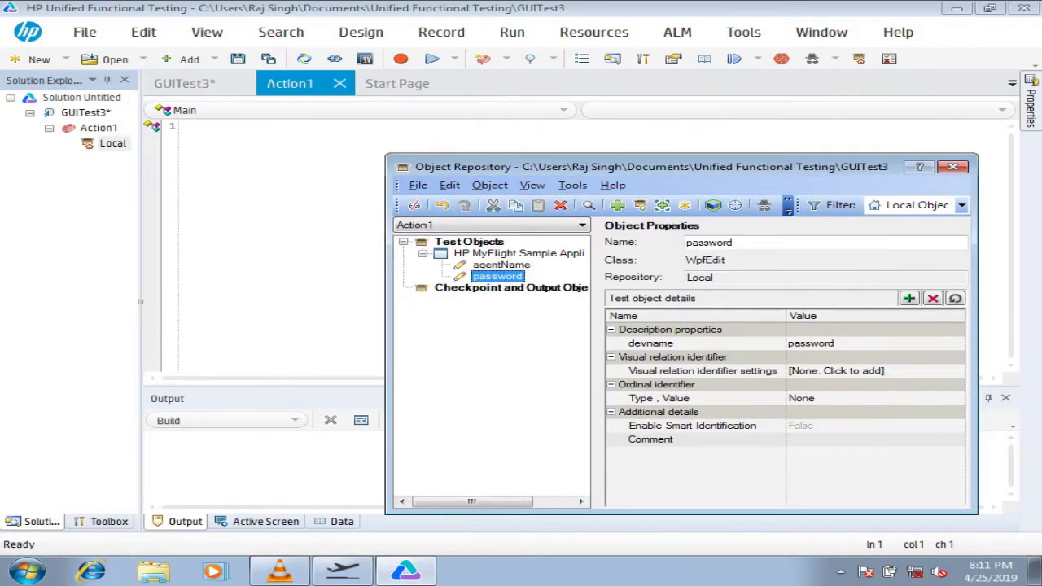
click(616, 205)
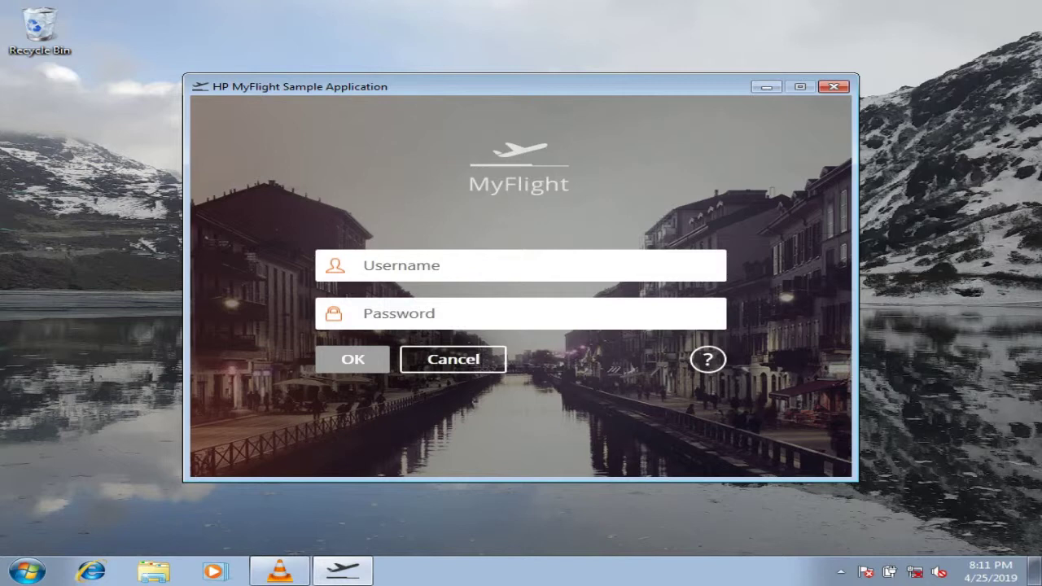
click(519, 163)
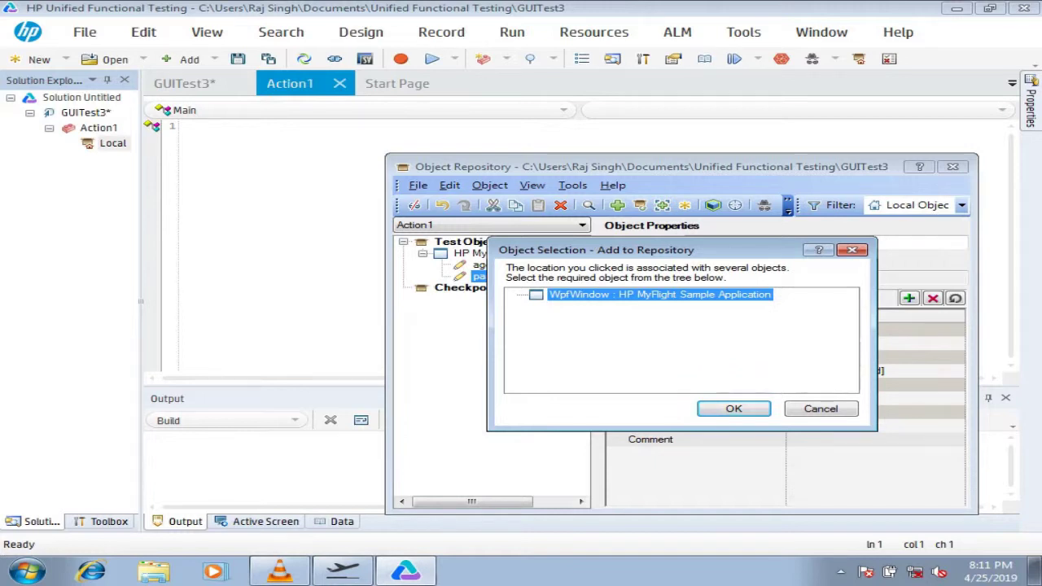
Confirm the MyFlight login window as the object to learn and review learning options
click(734, 409)
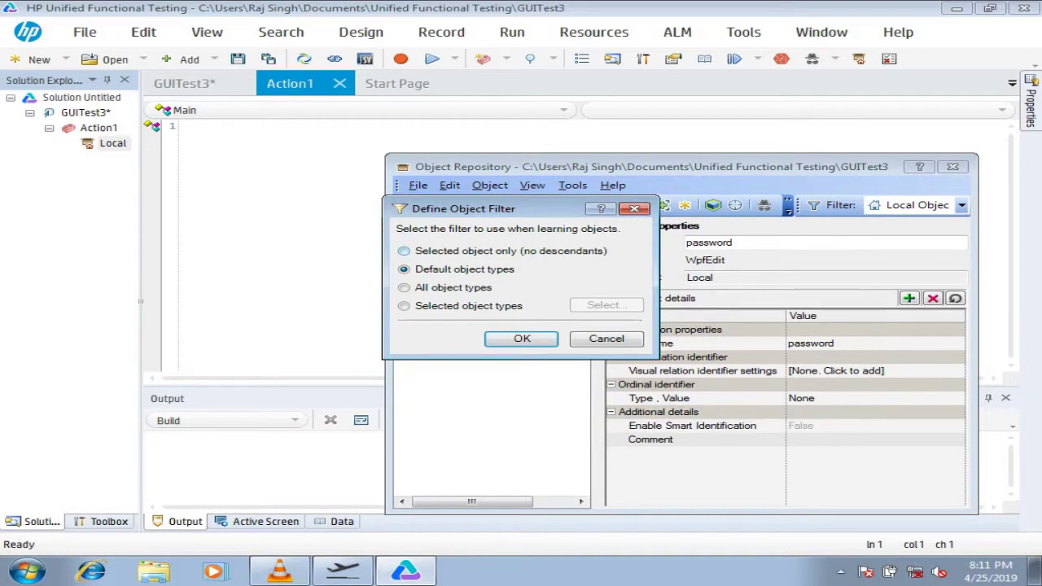
click(403, 251)
key(Down)
click(343, 572)
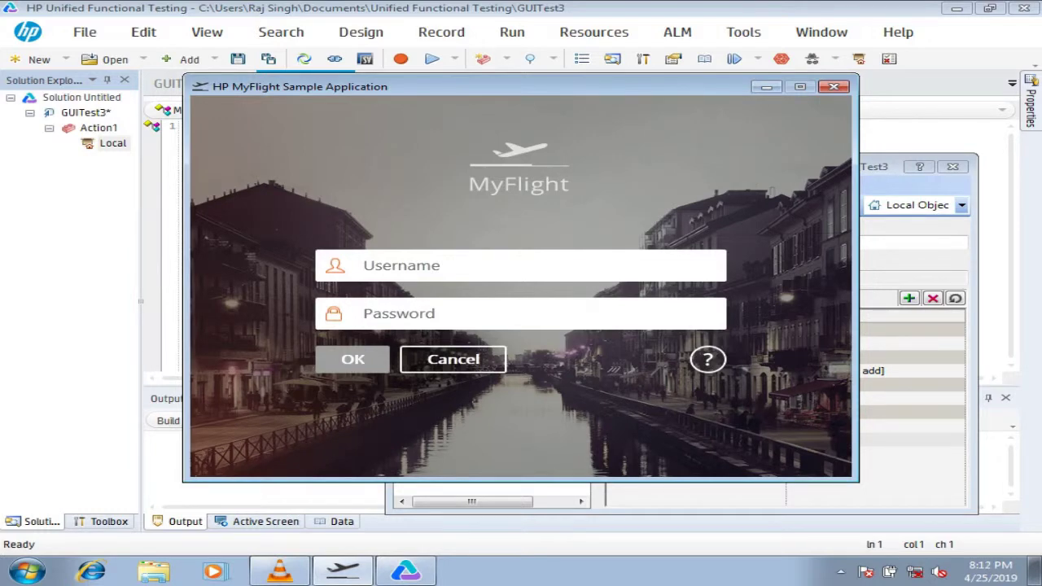
click(343, 571)
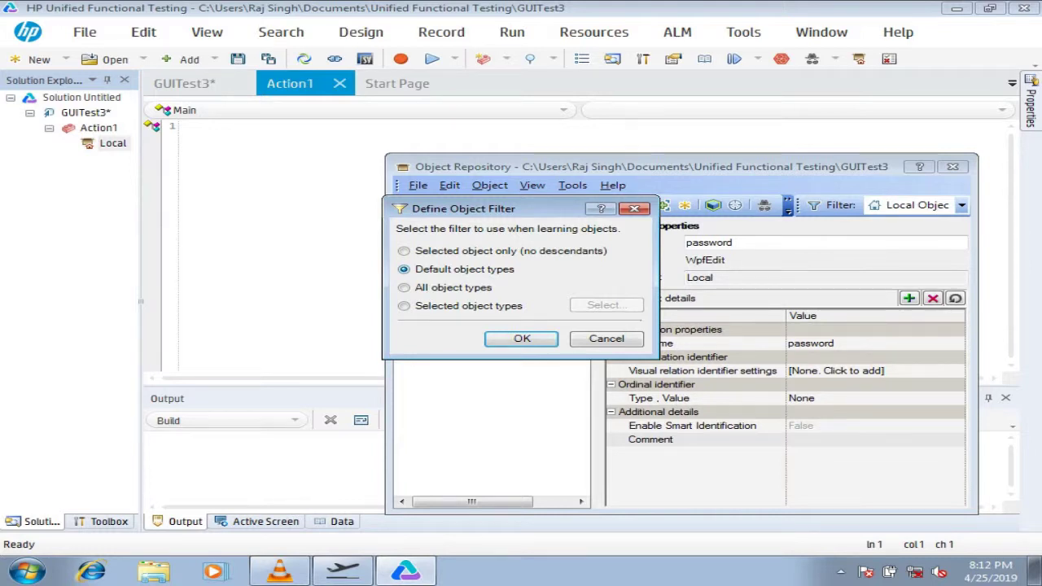
Open the Selected object types list, then cancel back to All object types
key(Down)
key(Down)
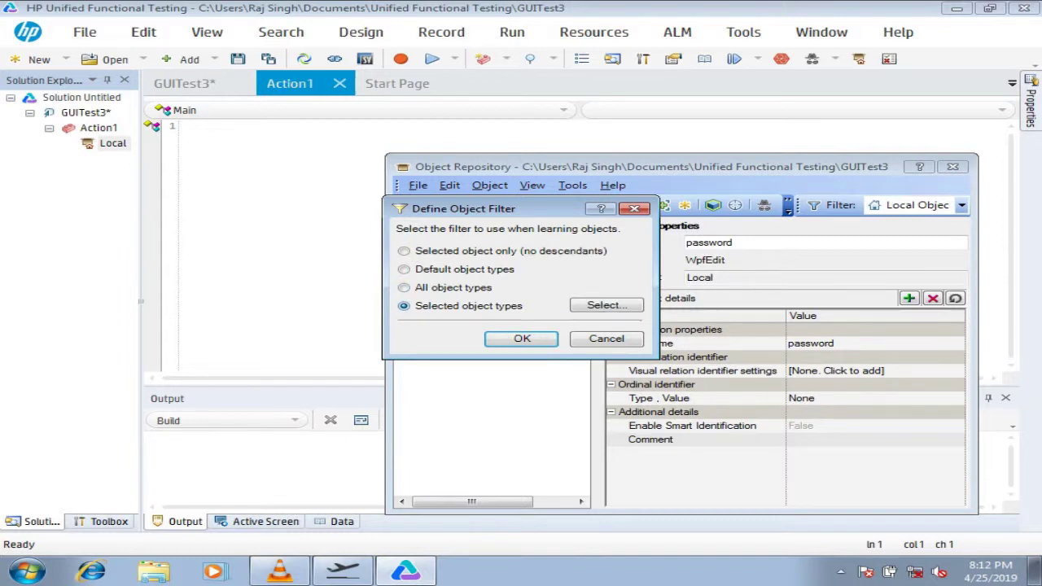
key(Return)
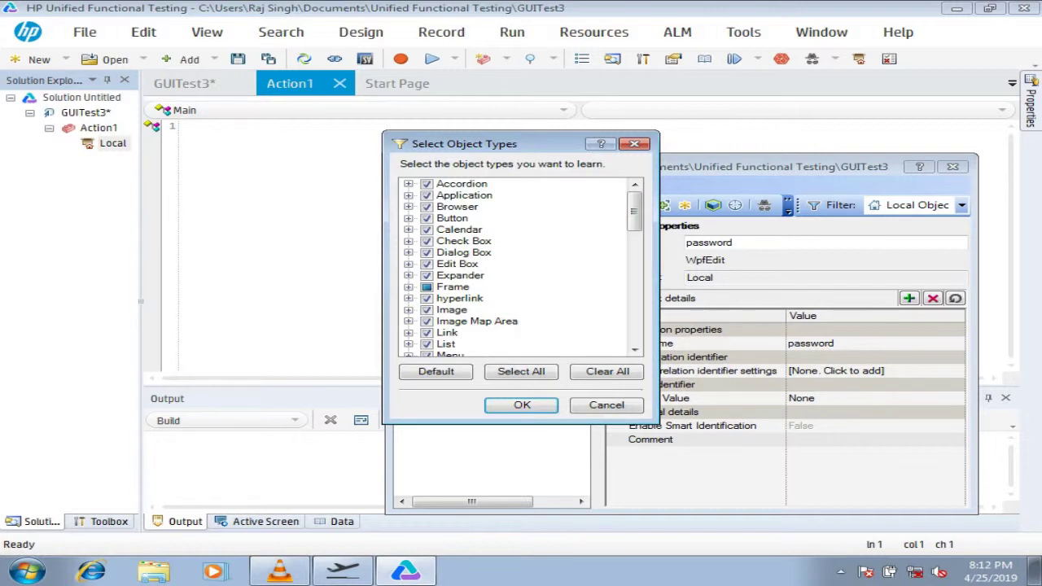
scroll(521, 269, down, 5)
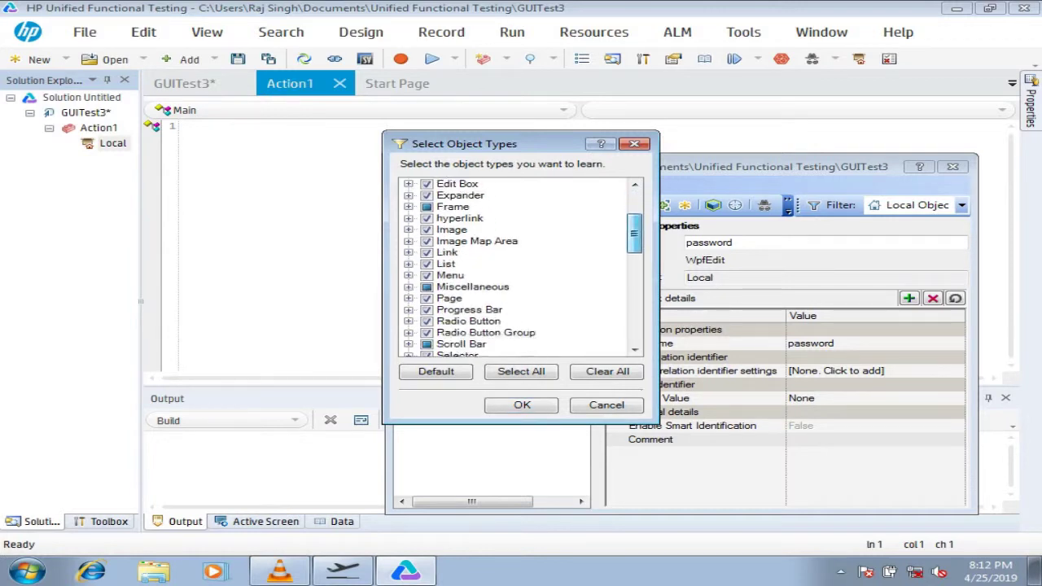
scroll(521, 269, down, 5)
key(Home)
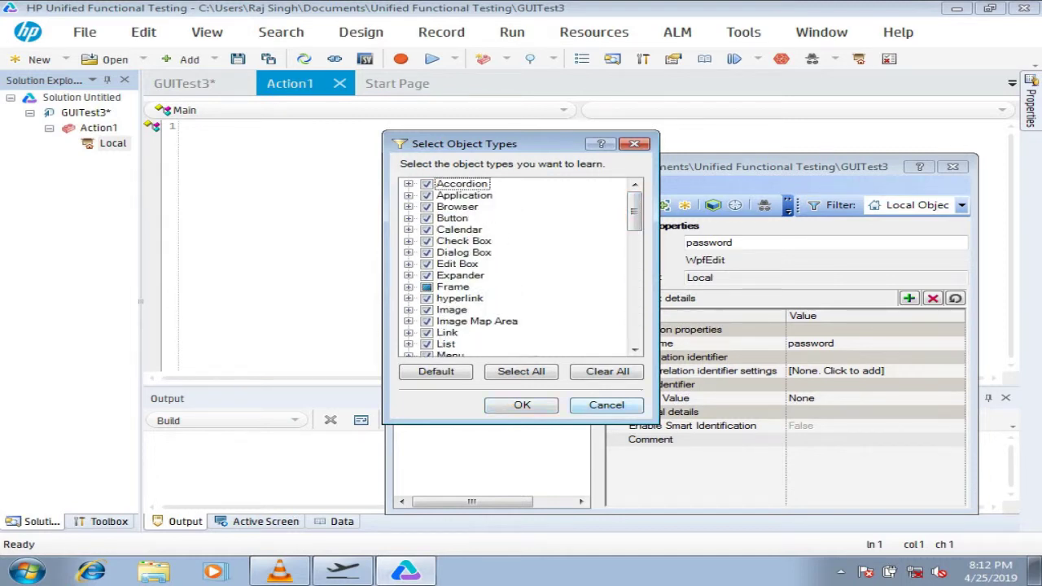
click(606, 405)
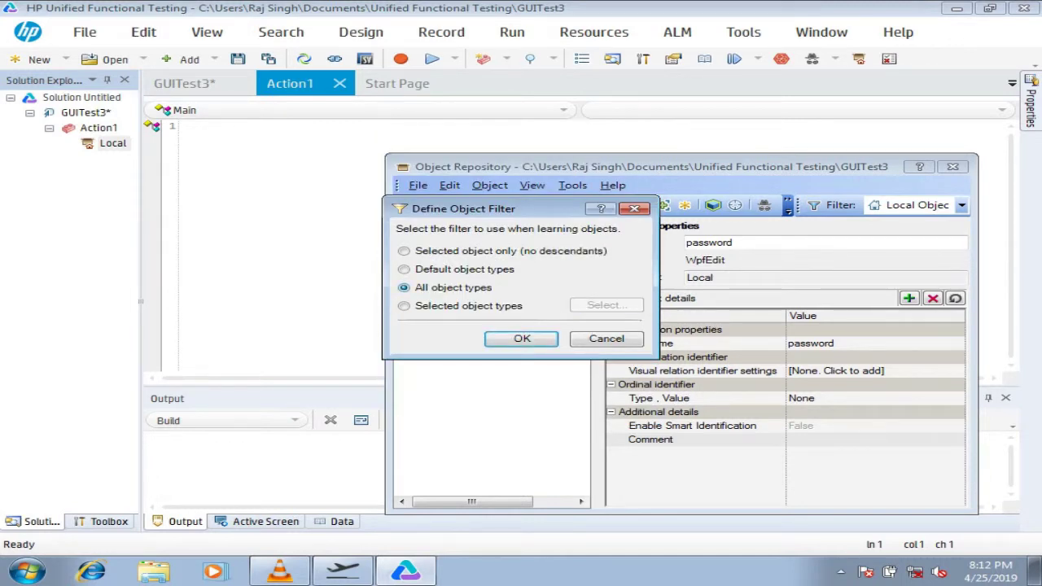
Learn the MyFlight window's objects and delete the Cancel button object
click(522, 339)
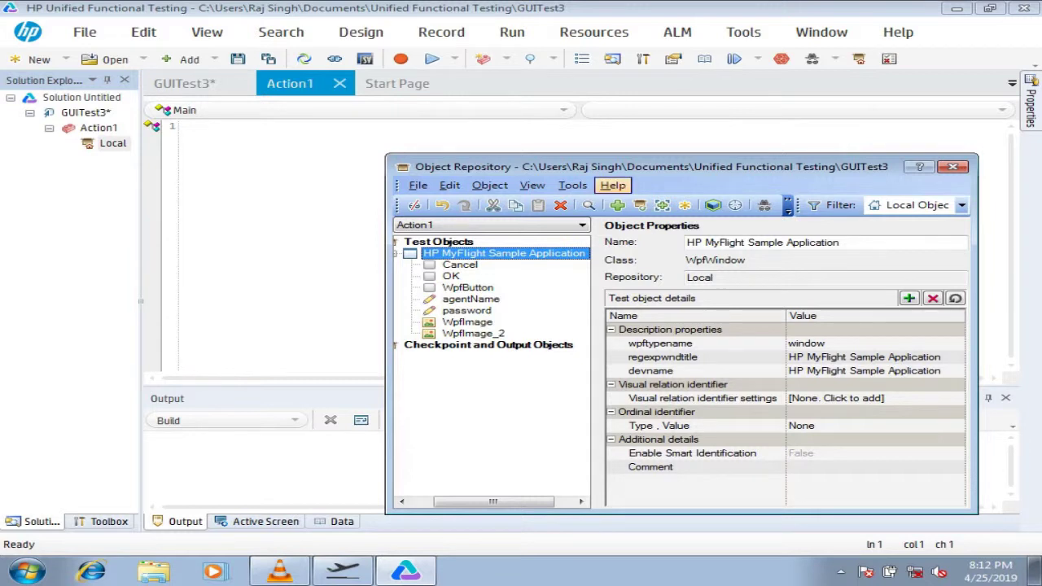
key(Down)
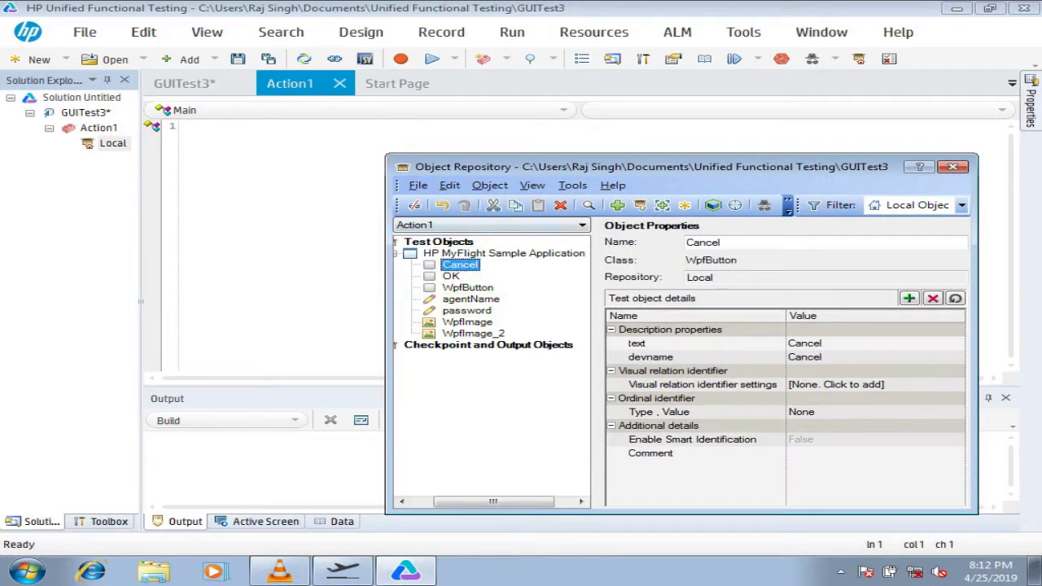
click(560, 204)
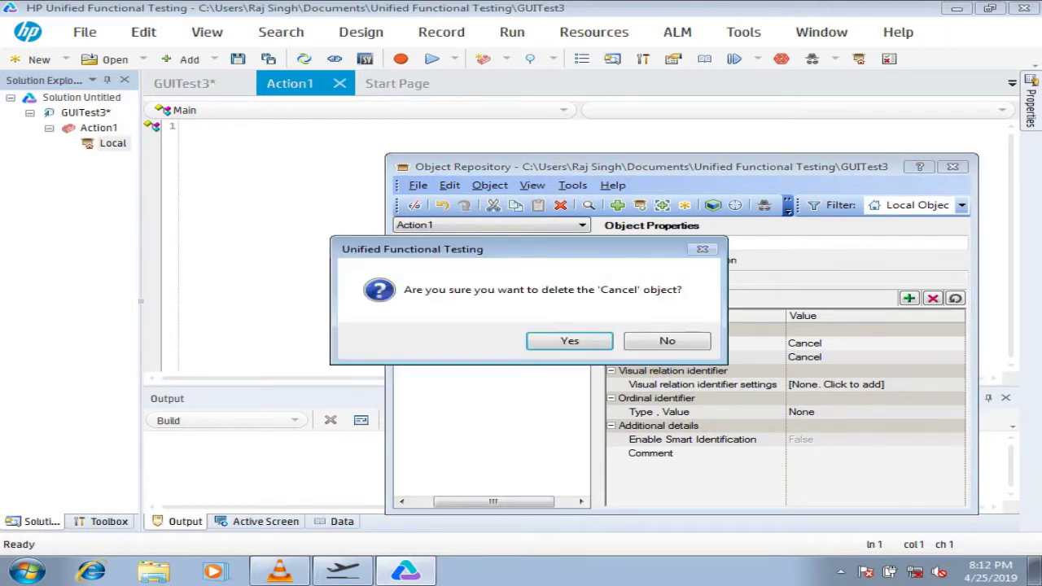
key(Return)
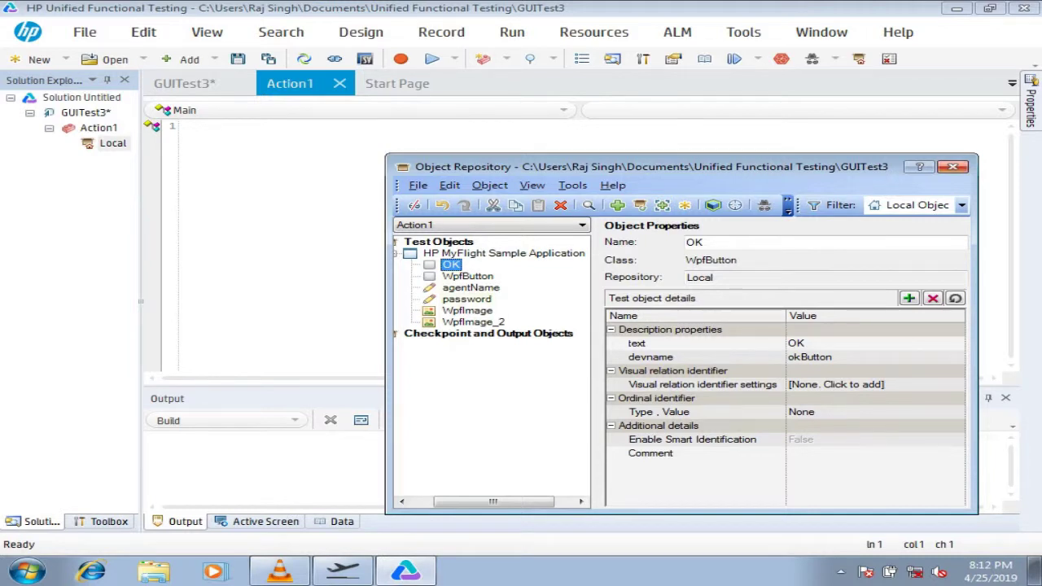
Close the Object Repository and return focus to the Action1 script editor
click(953, 166)
click(423, 206)
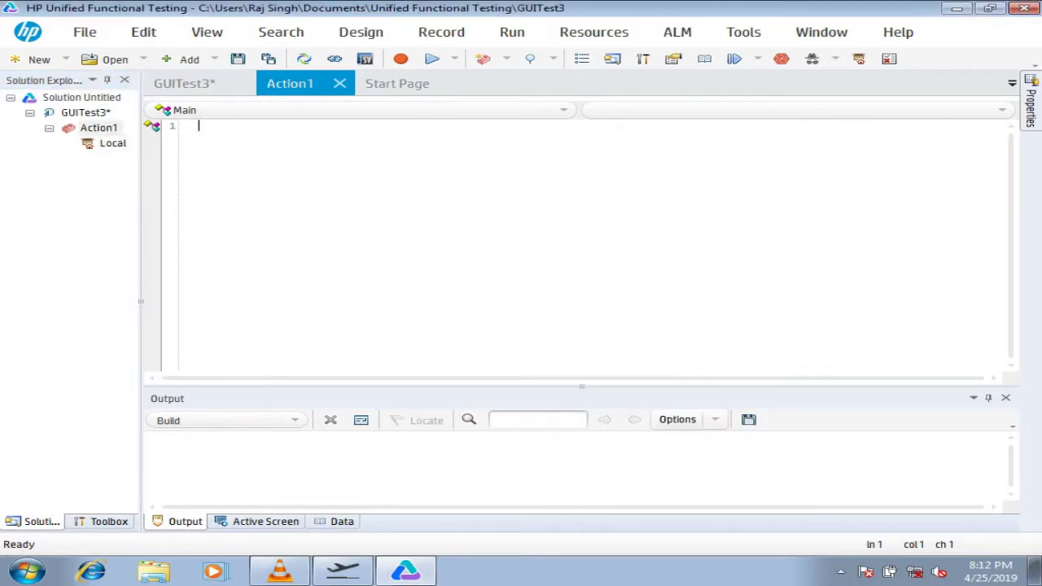
right_click(423, 207)
key(Escape)
Browse Documents in Explorer through the YT UFT and Unified Functional Testing folders
click(154, 571)
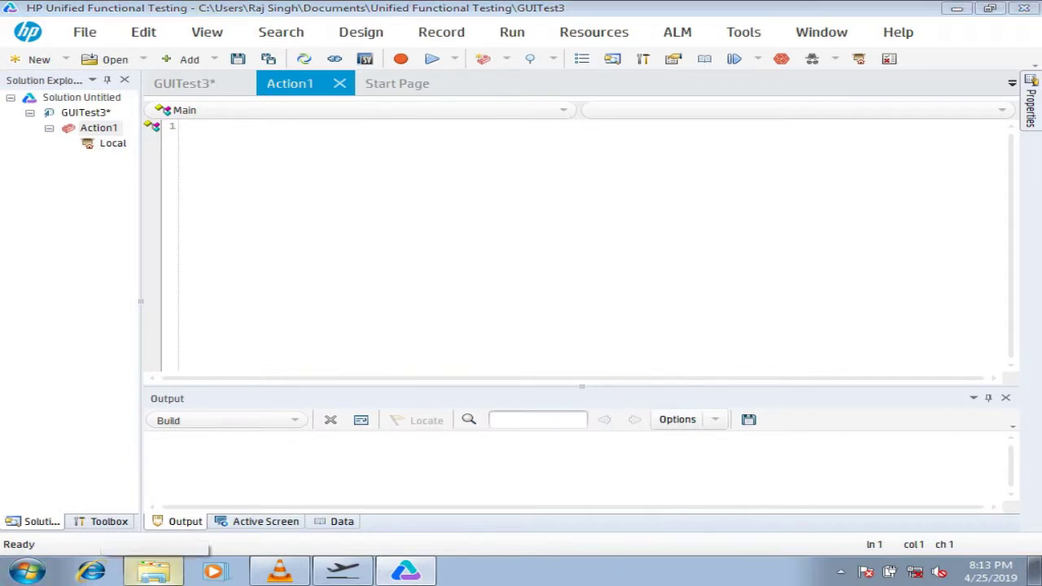
click(83, 178)
click(338, 158)
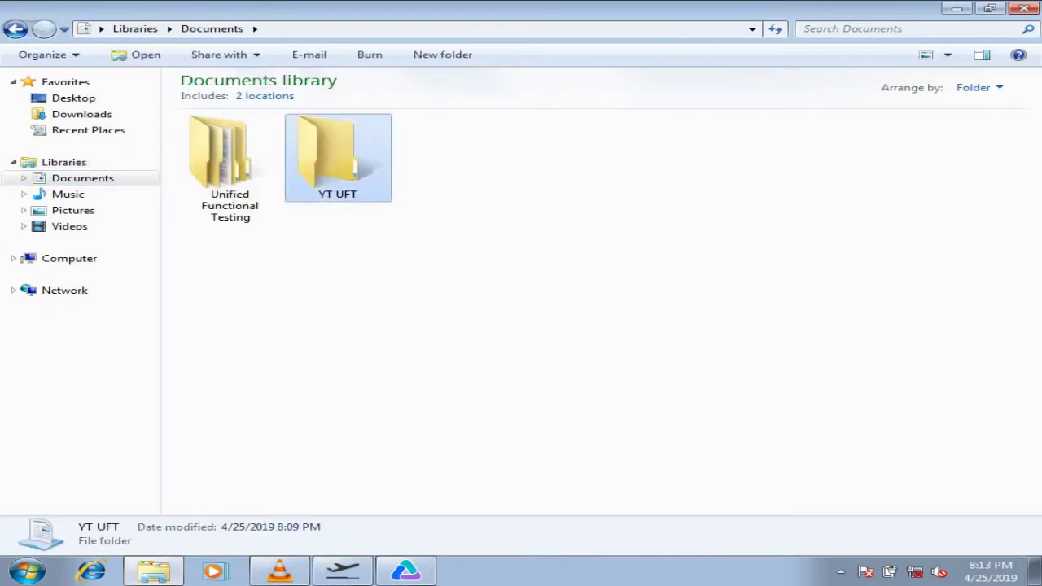
double_click(338, 159)
click(15, 28)
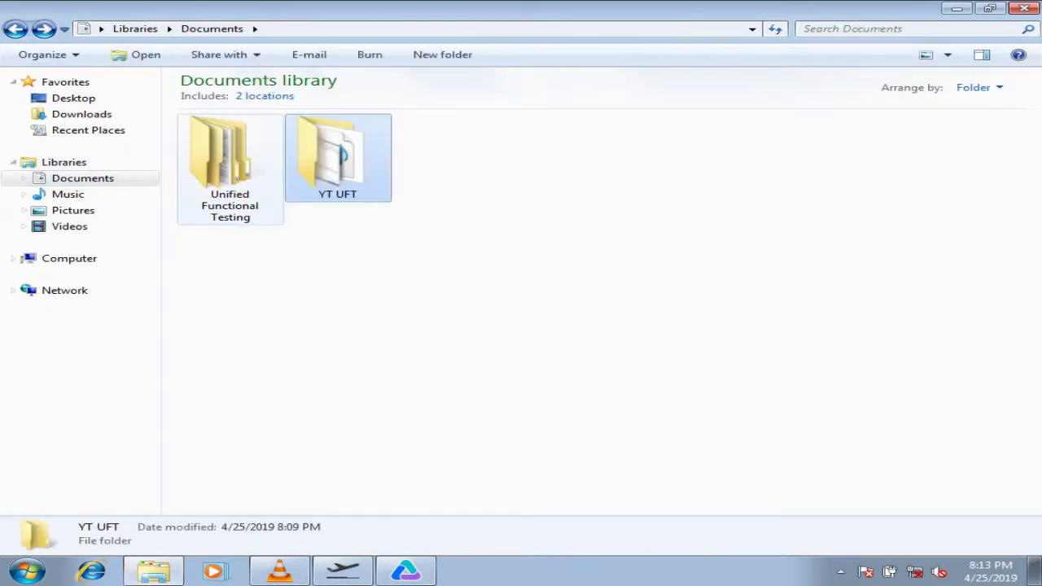
click(230, 158)
double_click(230, 158)
click(338, 158)
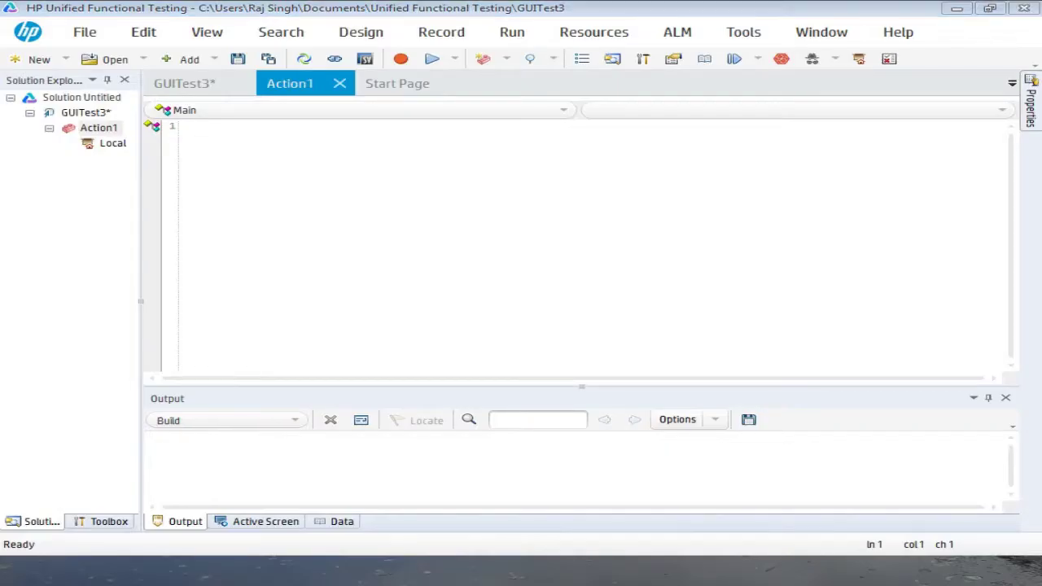
Navigate to Unified Functional Testing > GUITest3 > Action1, then dismiss the Explorer crash message
click(155, 571)
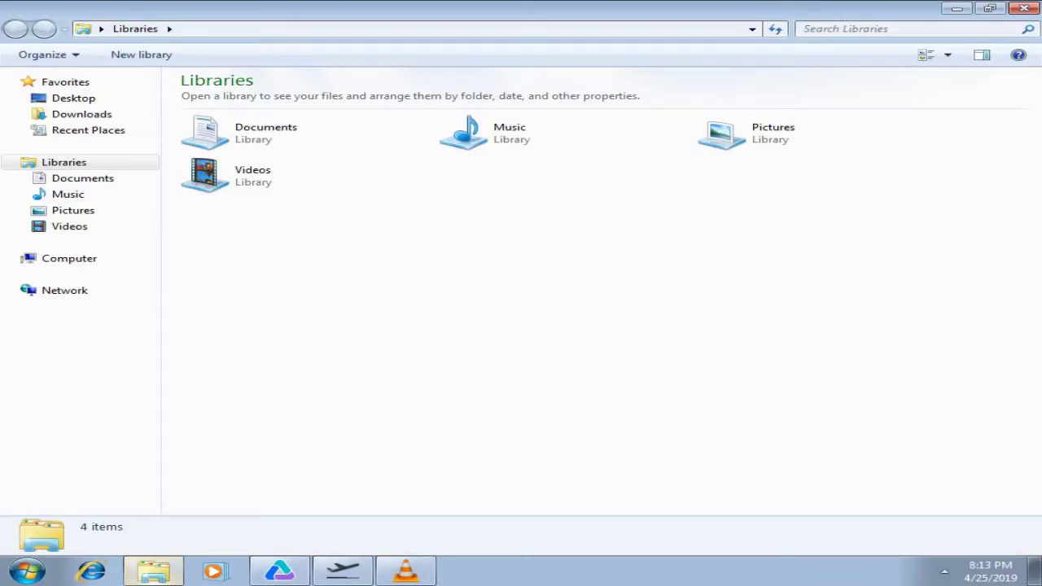
click(82, 178)
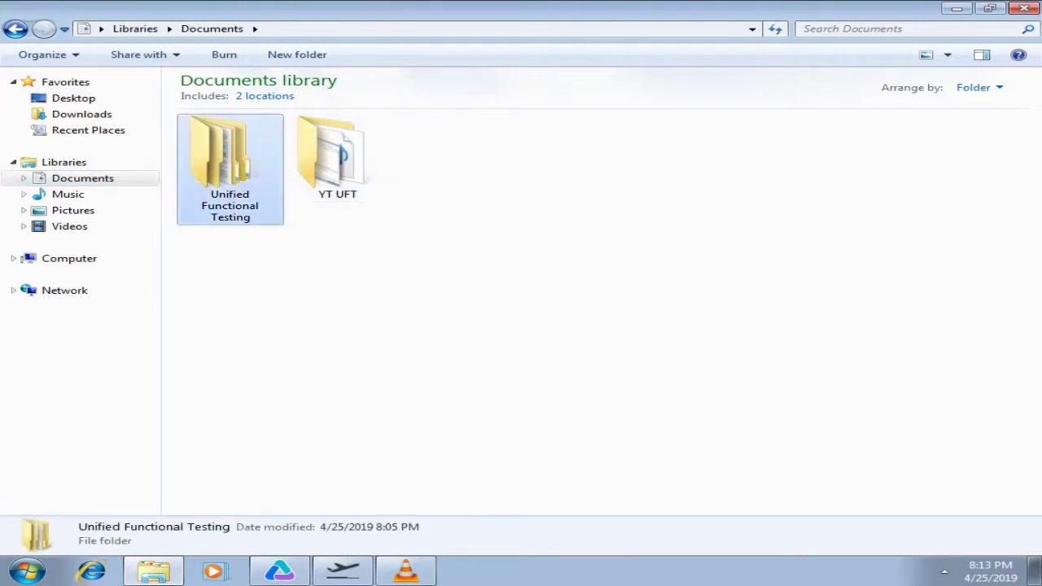
double_click(229, 159)
double_click(445, 159)
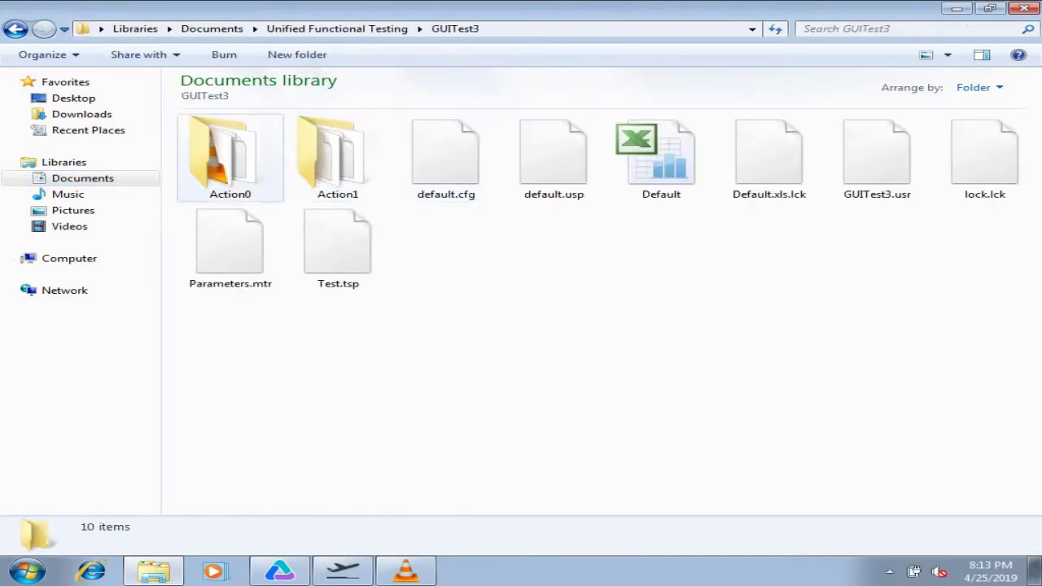
double_click(338, 158)
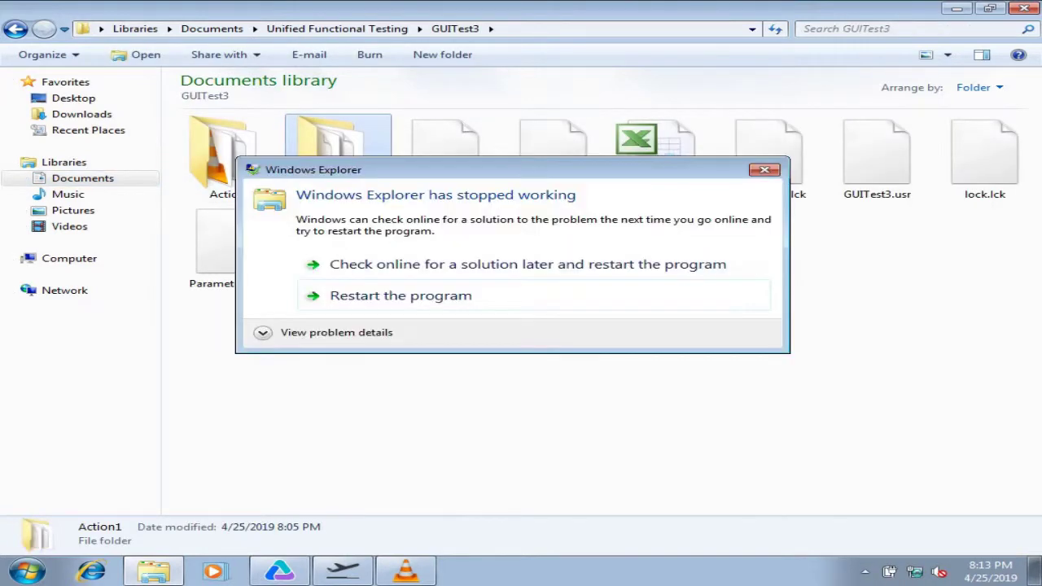
click(764, 170)
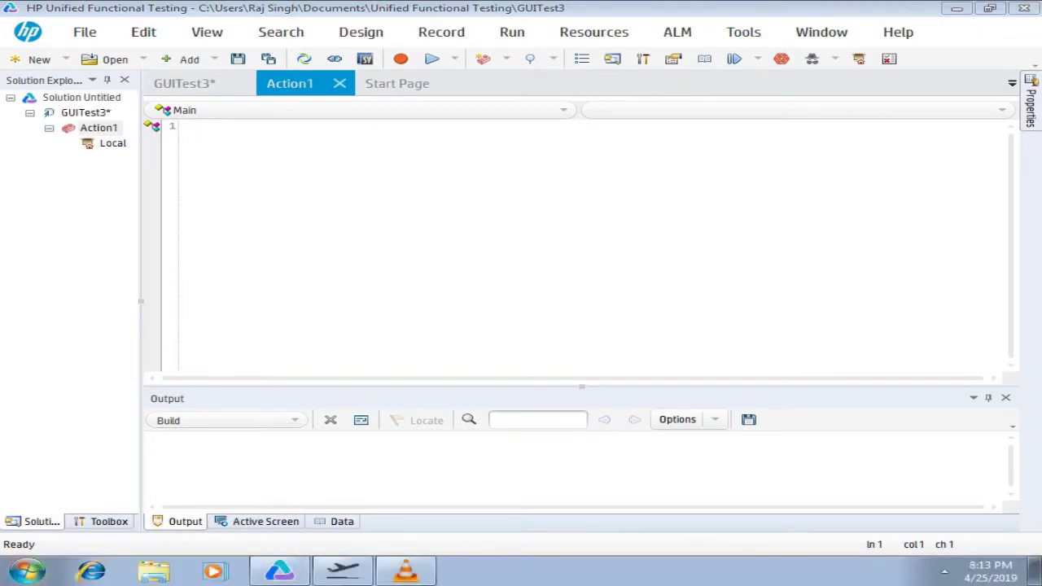
Relaunch Explorer, reopen GUITest3's Action1 folder and view Resource.mtr details
click(153, 571)
click(82, 176)
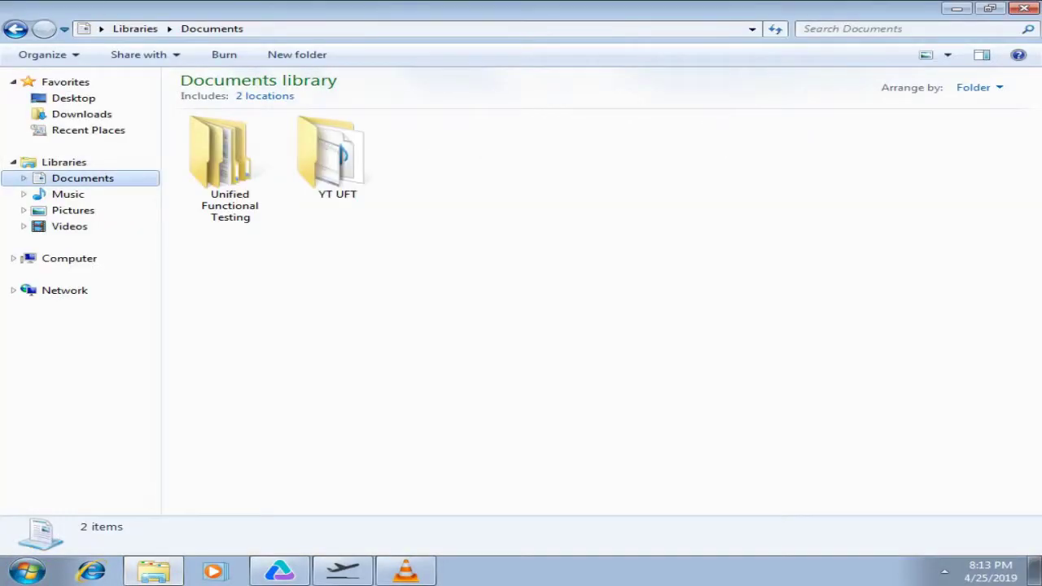
double_click(230, 159)
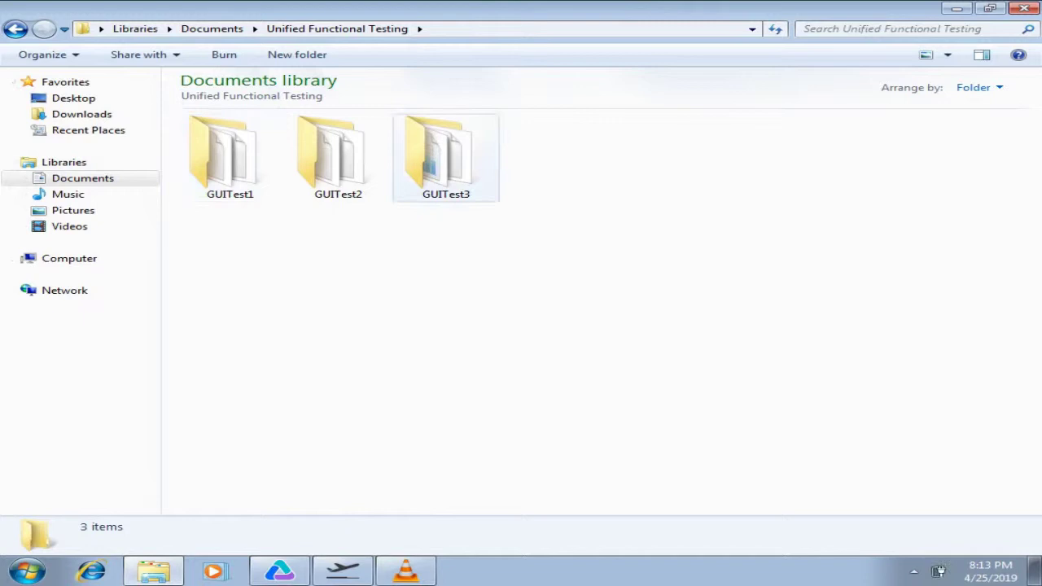
double_click(446, 159)
double_click(337, 163)
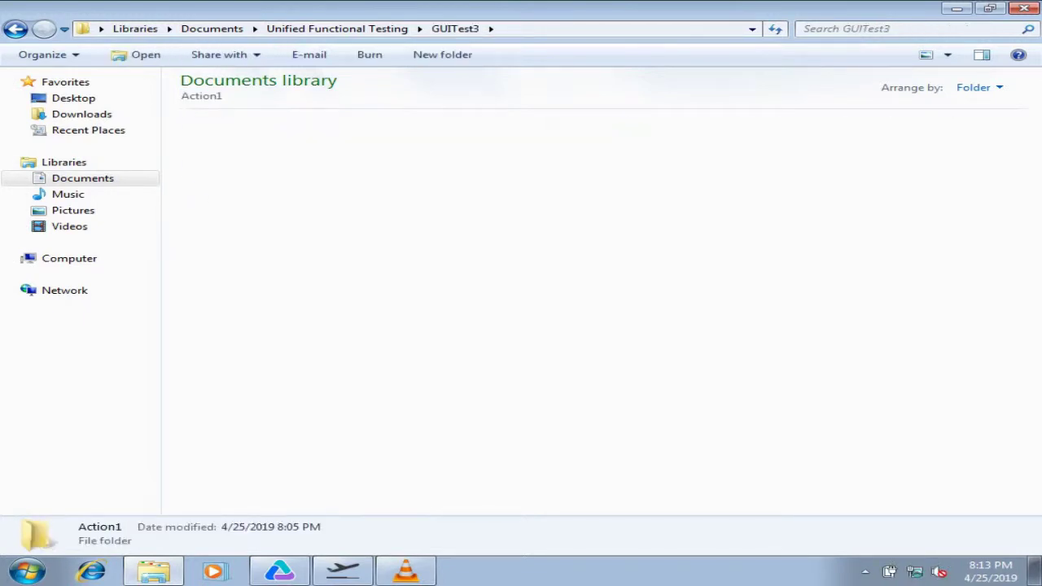
click(445, 158)
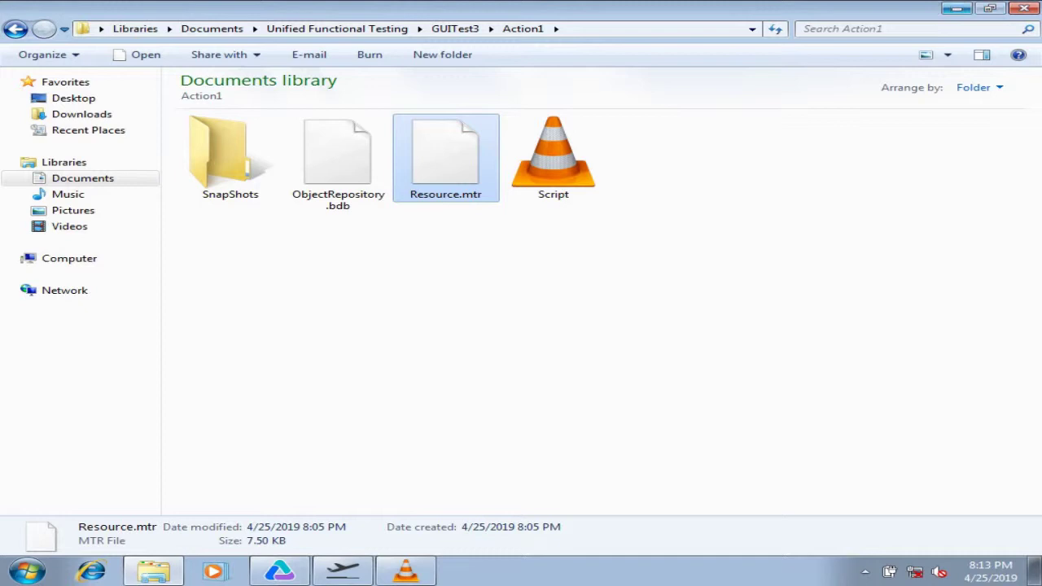
Reopen Action1's Object Repository from the Resources menu, reposition it, and open its File menu
click(956, 8)
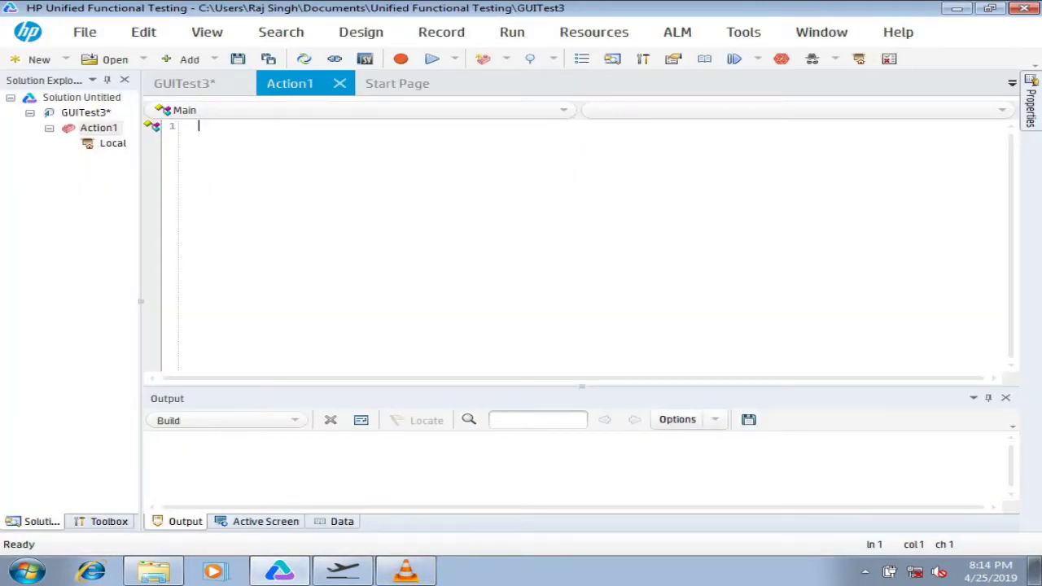
click(594, 32)
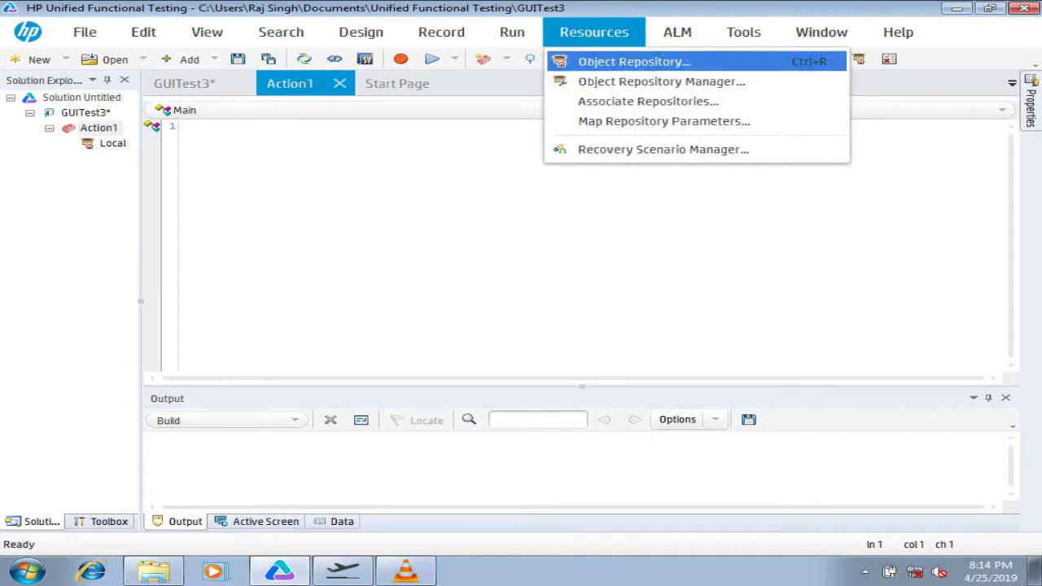
click(651, 61)
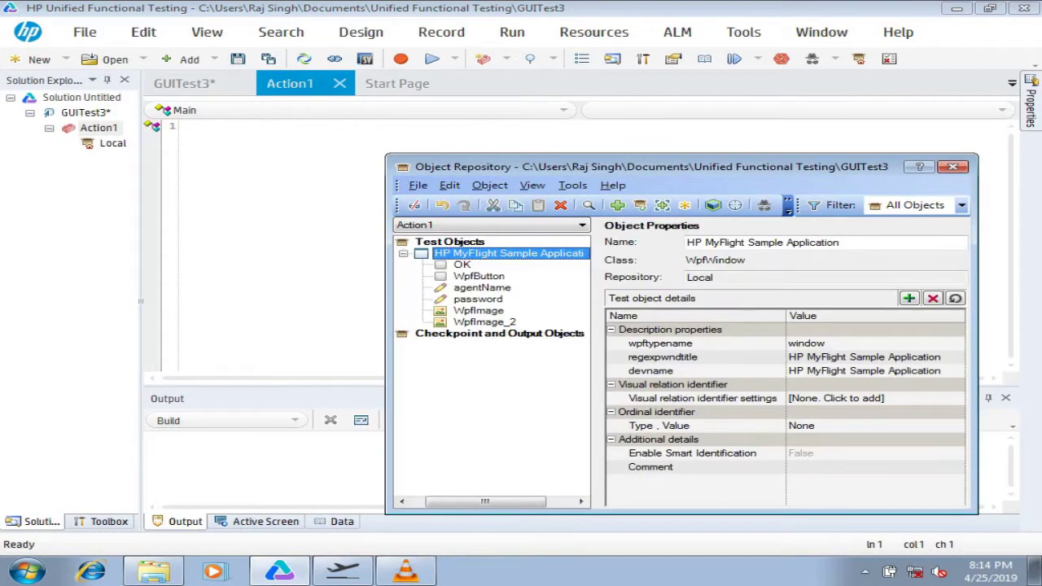
drag(651, 166, 589, 138)
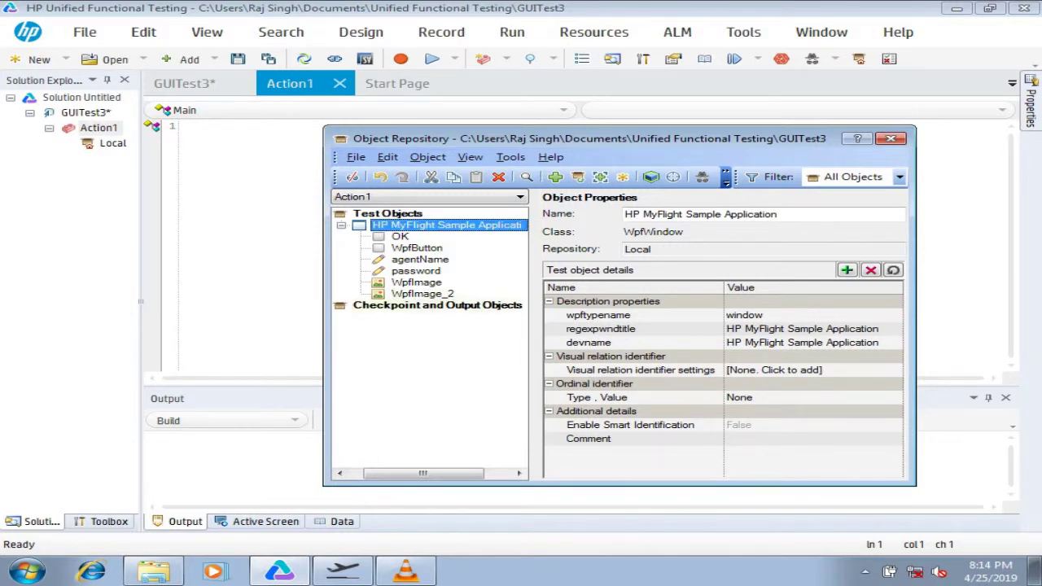
click(356, 156)
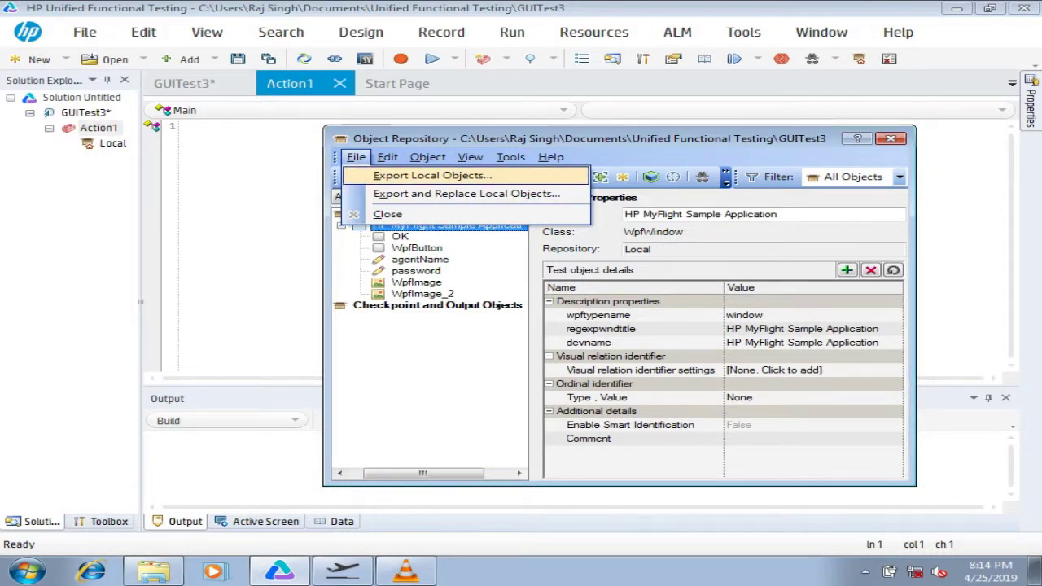
Export the local objects through File > Export Local Objects under the name MyRep
click(431, 175)
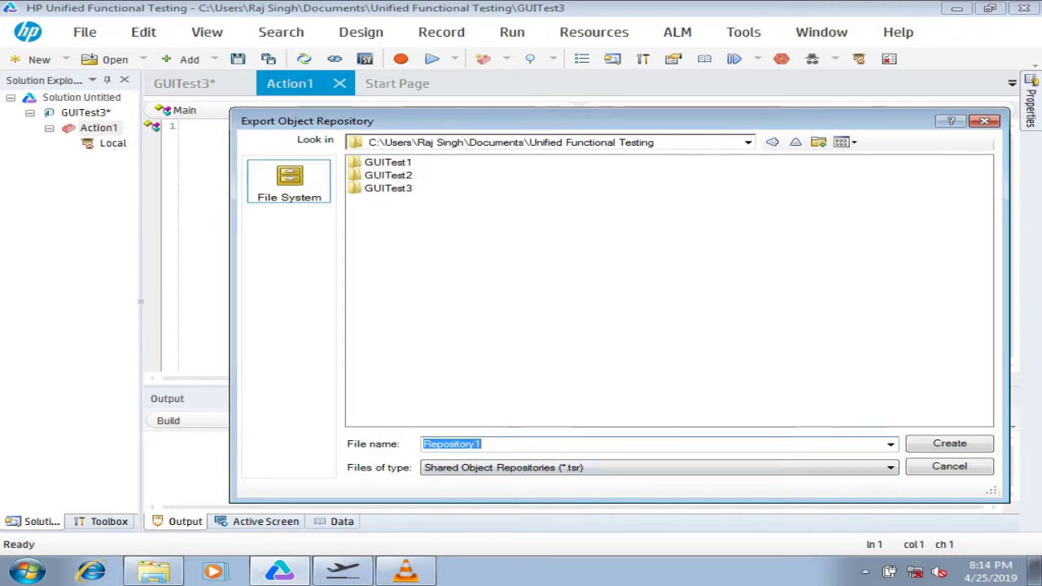
text(MyR)
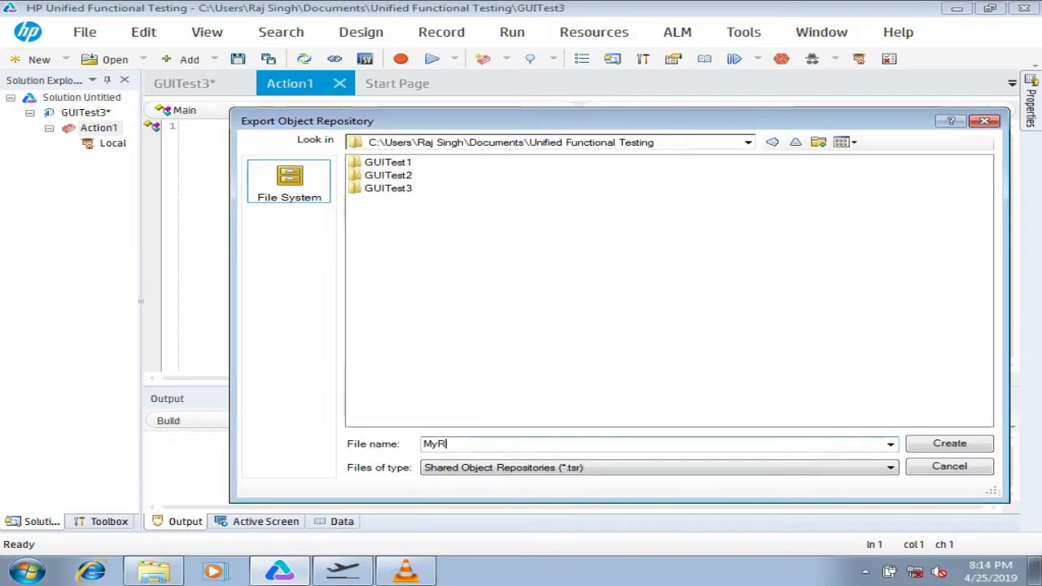
text(ep)
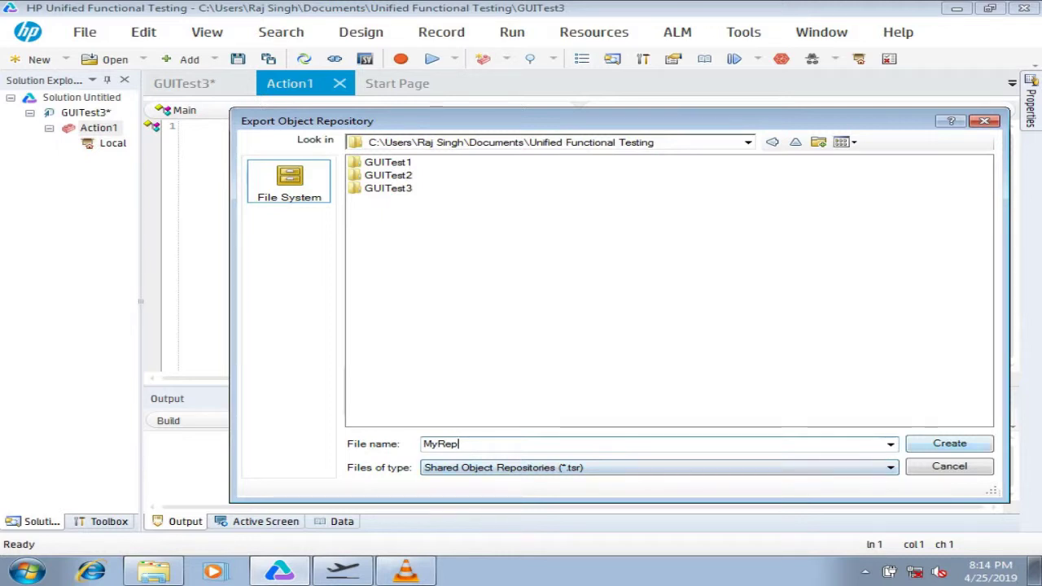
key(Return)
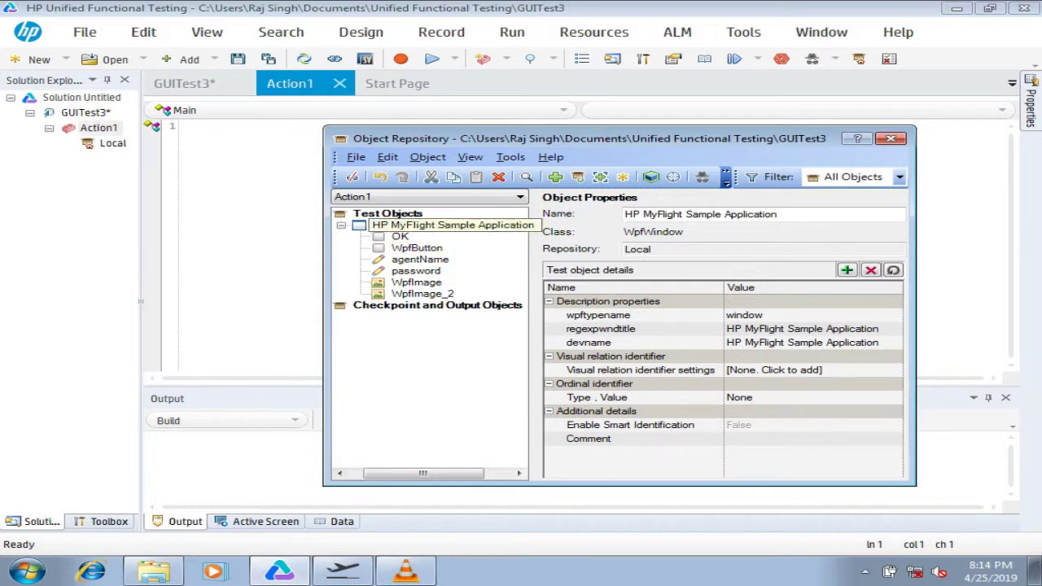
Delete the HP MyFlight Sample Application object tree, leaving Action1's local repository empty
right_click(446, 225)
click(448, 300)
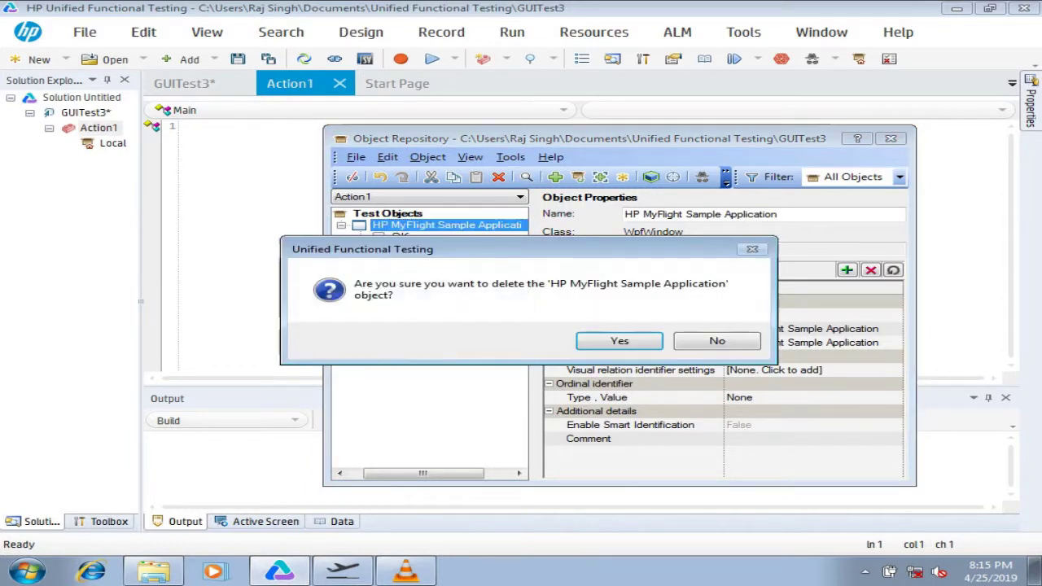
click(620, 341)
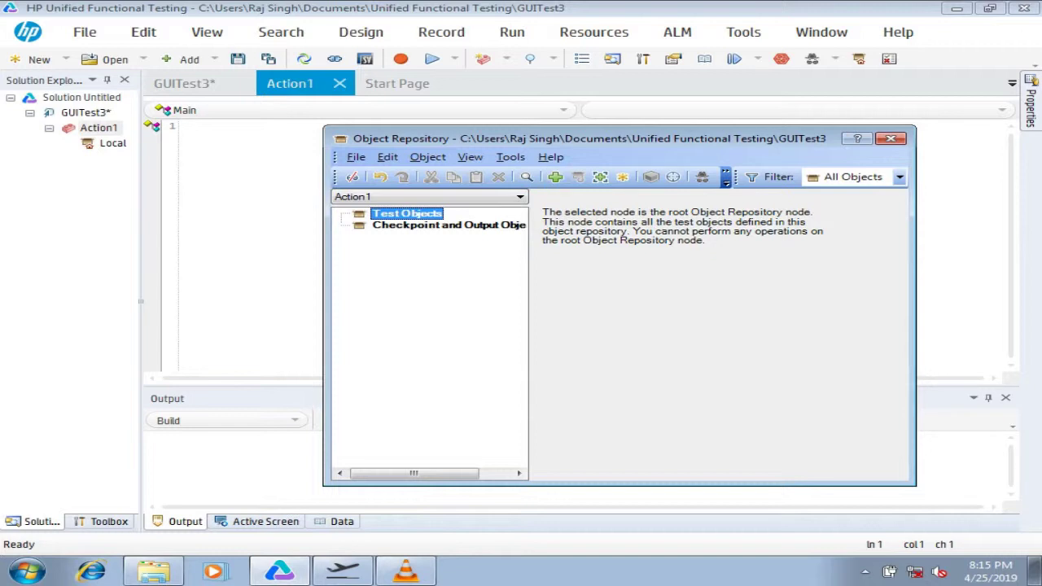
click(510, 157)
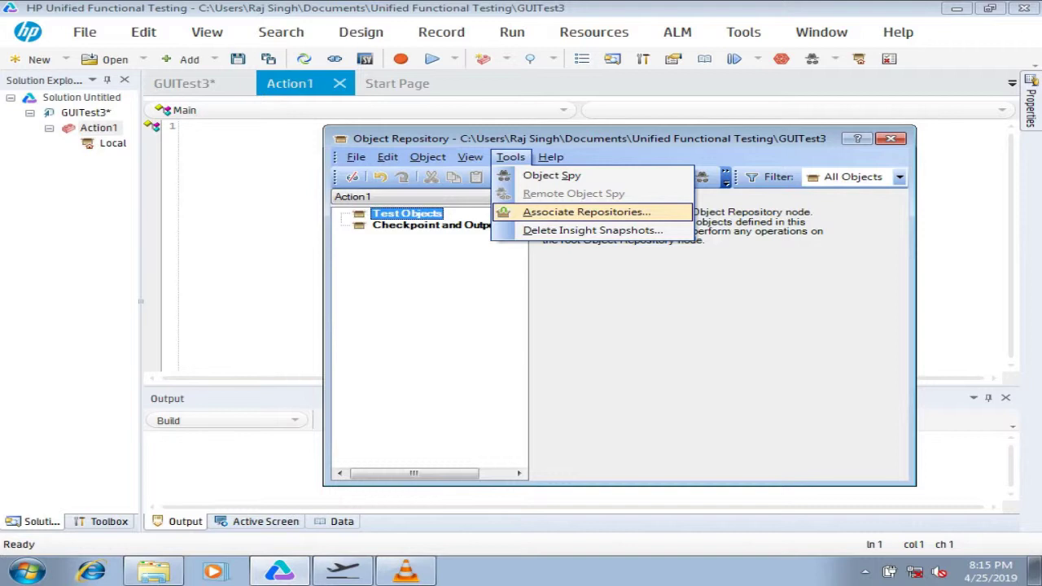
Add MyRep.tsr in Associate Repositories and move Action1 into its associated actions
click(586, 211)
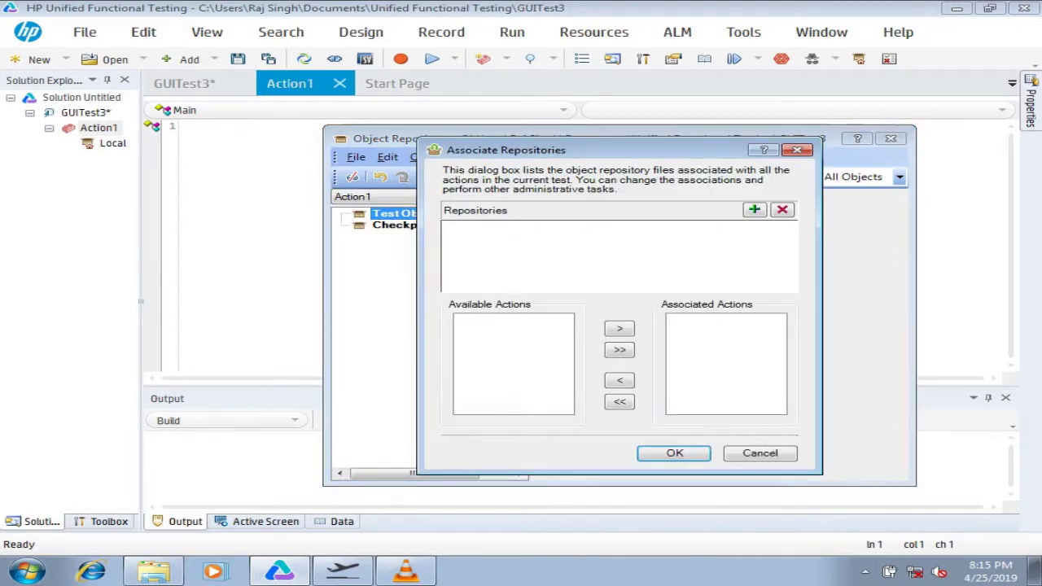
click(754, 210)
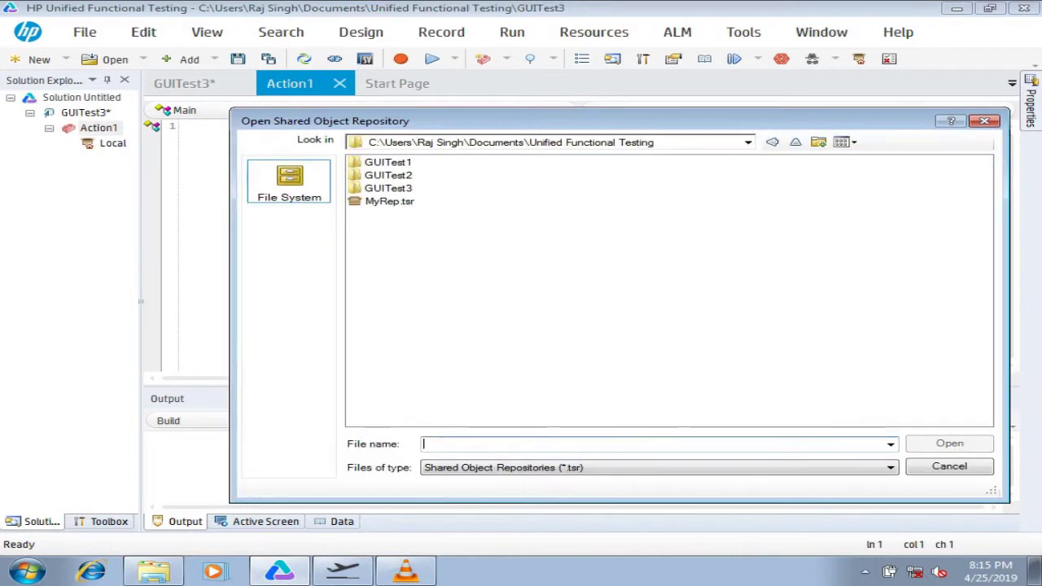
click(389, 202)
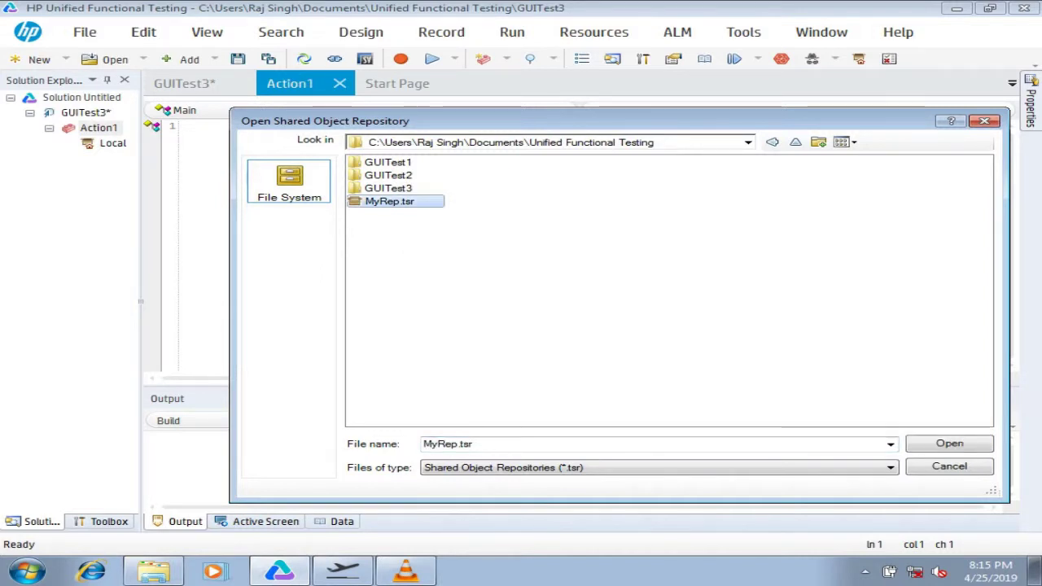
key(Return)
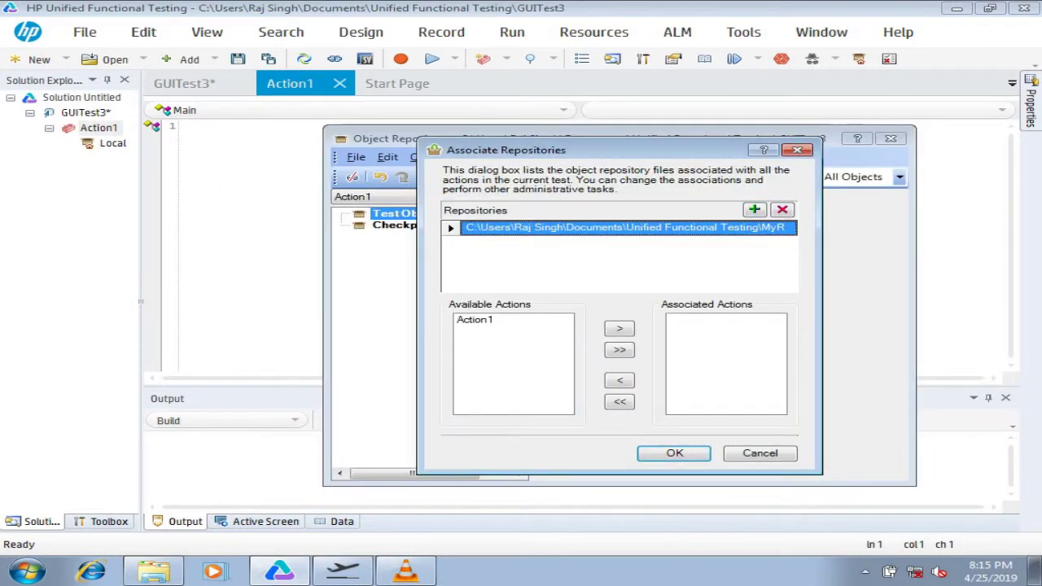
click(474, 319)
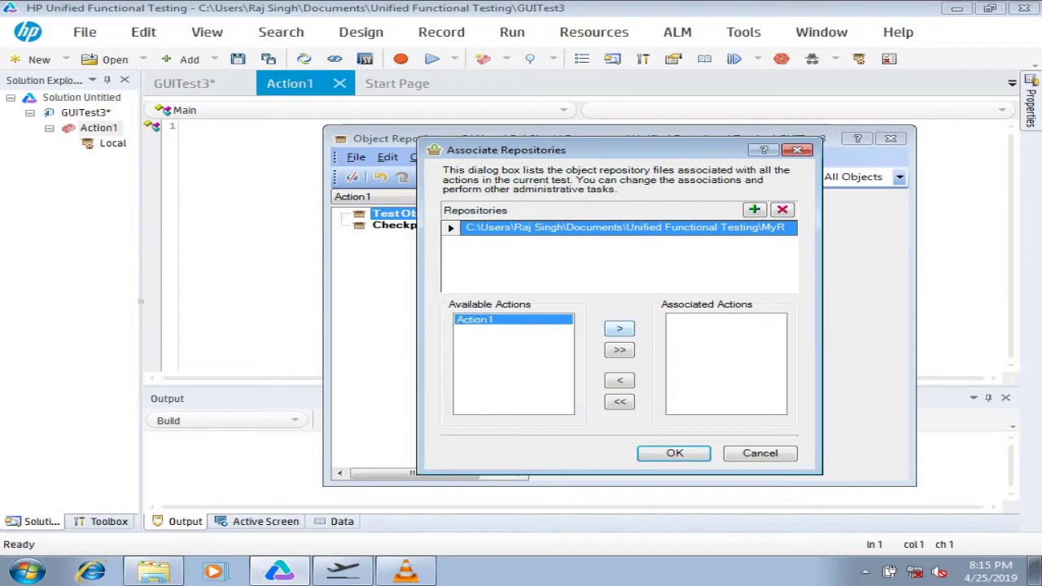
click(619, 328)
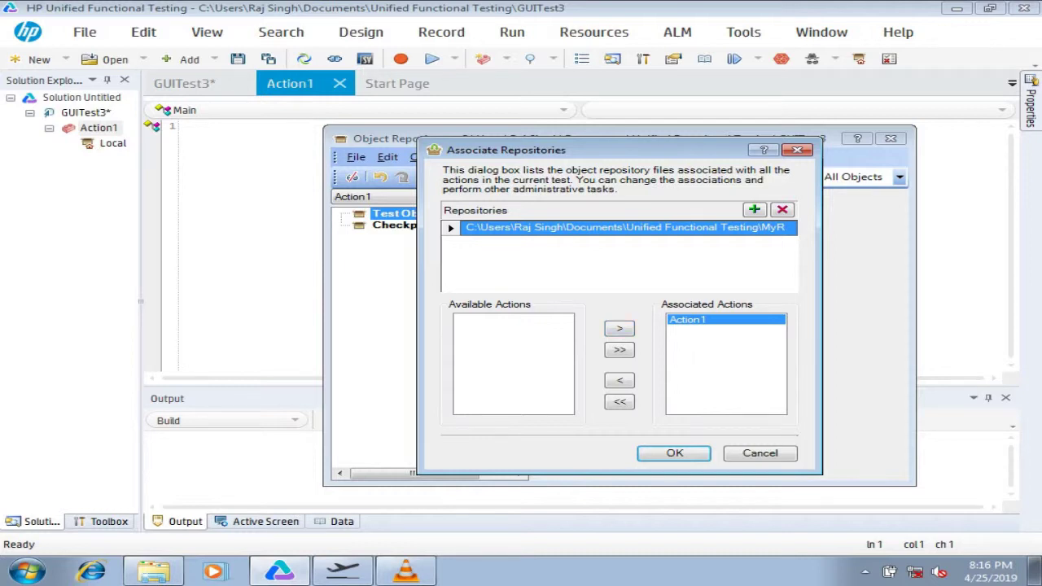
Confirm the MyRep association, then inspect the shared HP MyFlight Sample Application and agentName objects
click(674, 453)
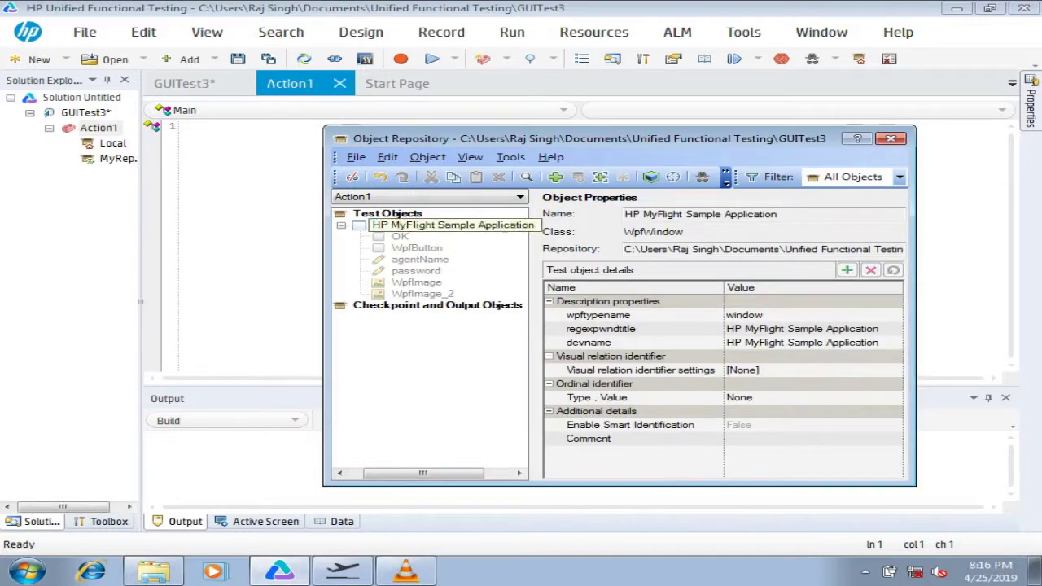
click(452, 225)
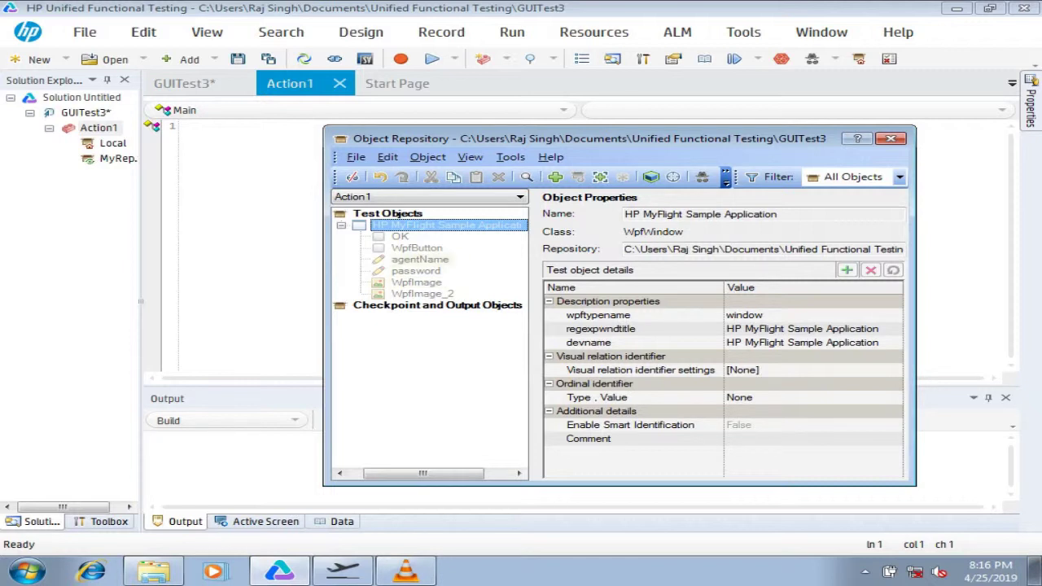
click(420, 258)
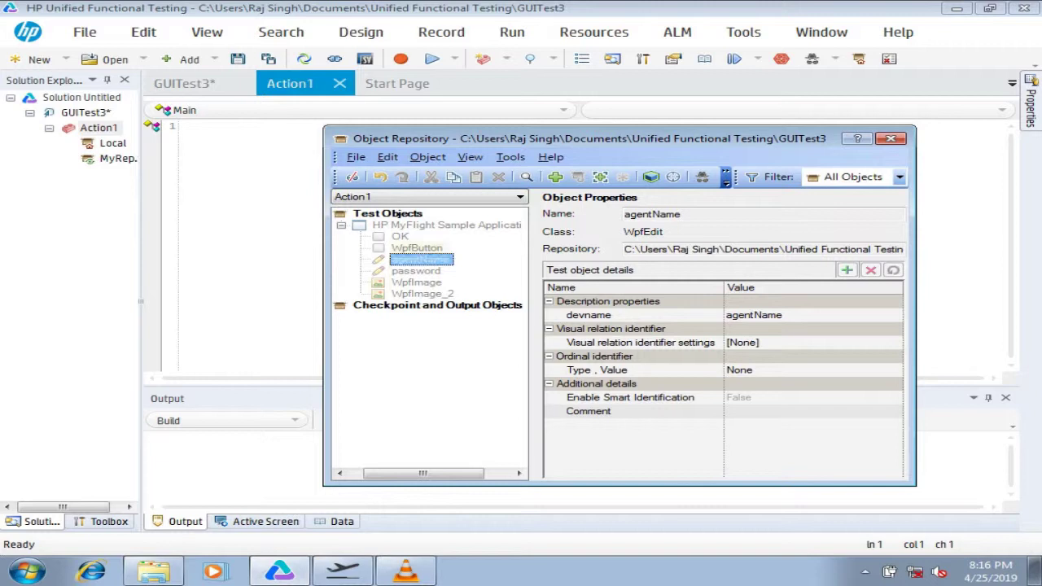